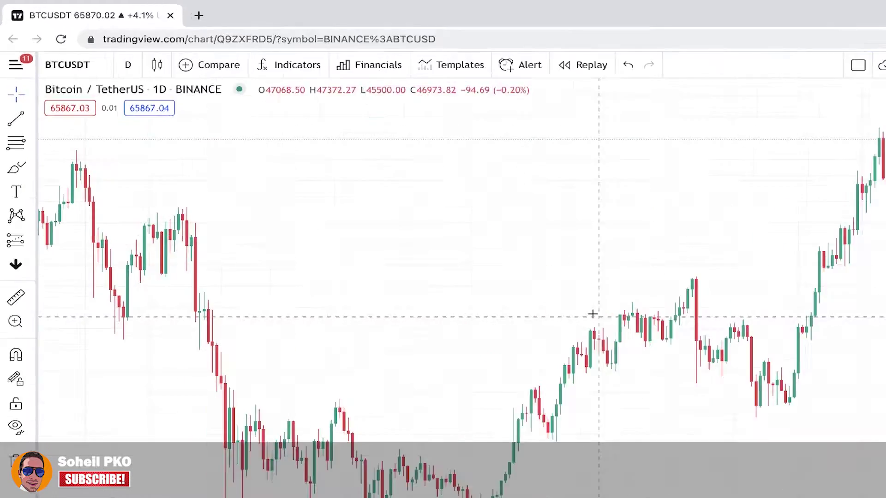
Step: Look at the recently used chart layouts and the layout rename dialog, leaving the name as it is
left_click(9, 70)
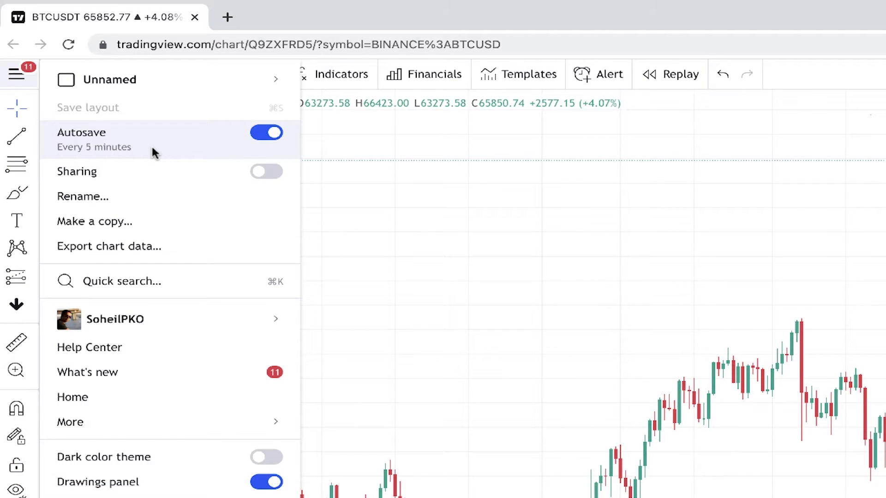
mouse_move(275, 82)
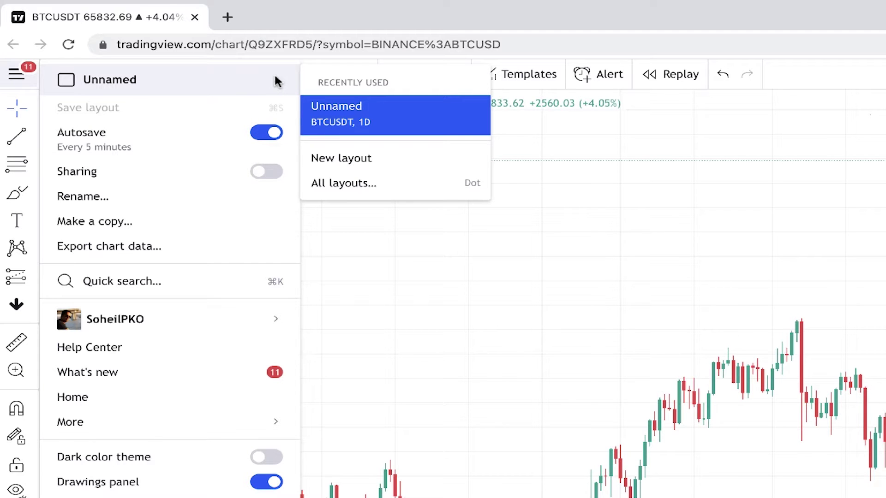
left_click(111, 197)
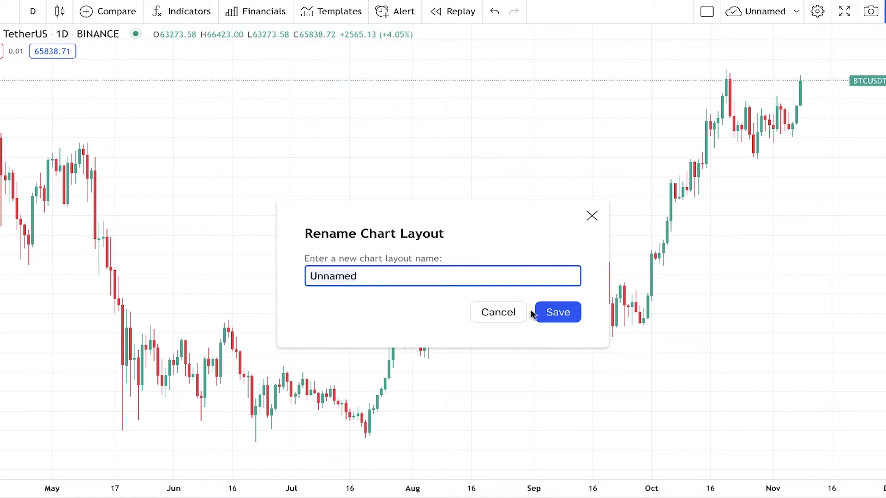
left_click(486, 311)
Step: View the list of all saved chart layouts and close it without loading one
left_click(16, 72)
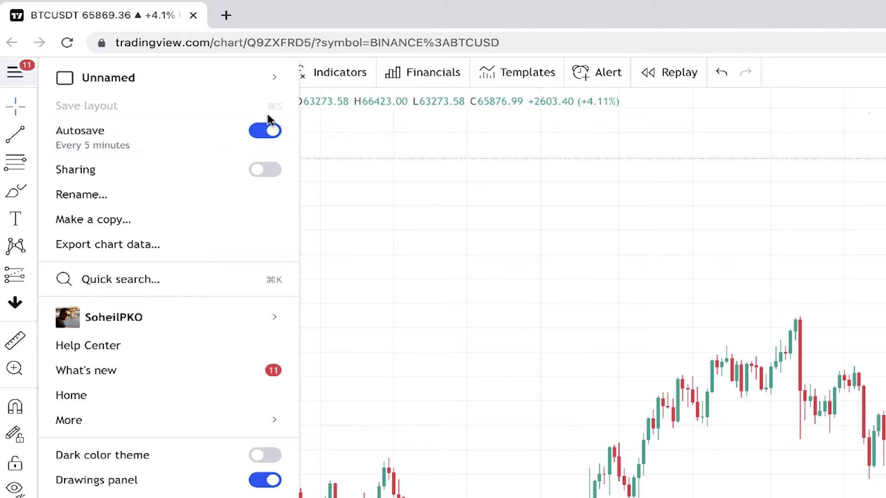
mouse_move(272, 78)
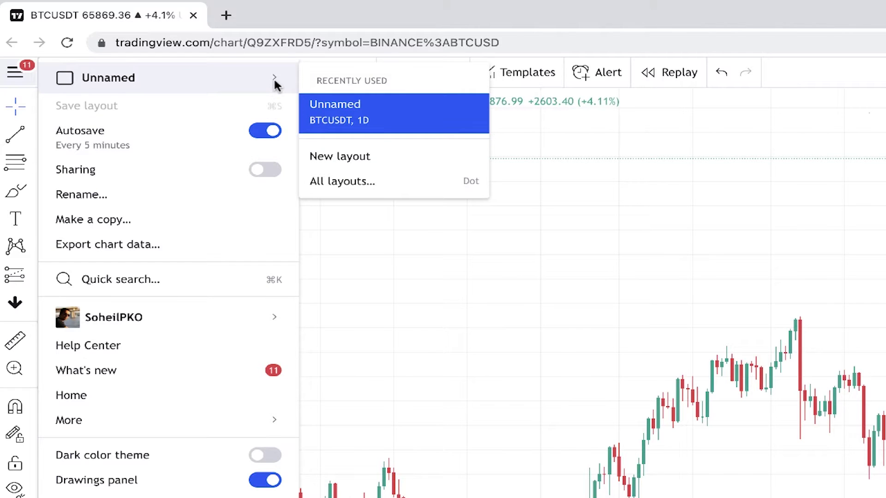
left_click(358, 181)
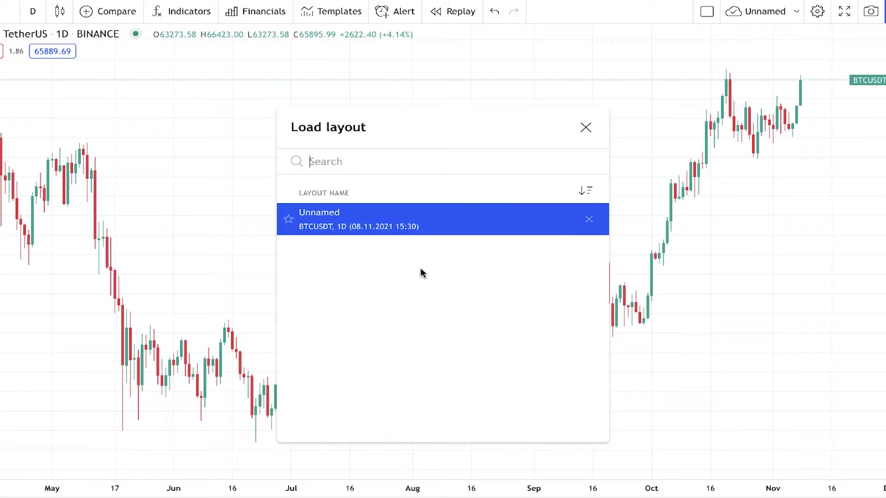
left_click(585, 128)
Step: Try the dark color theme and hiding the drawings panel, restoring each setting
left_click(15, 74)
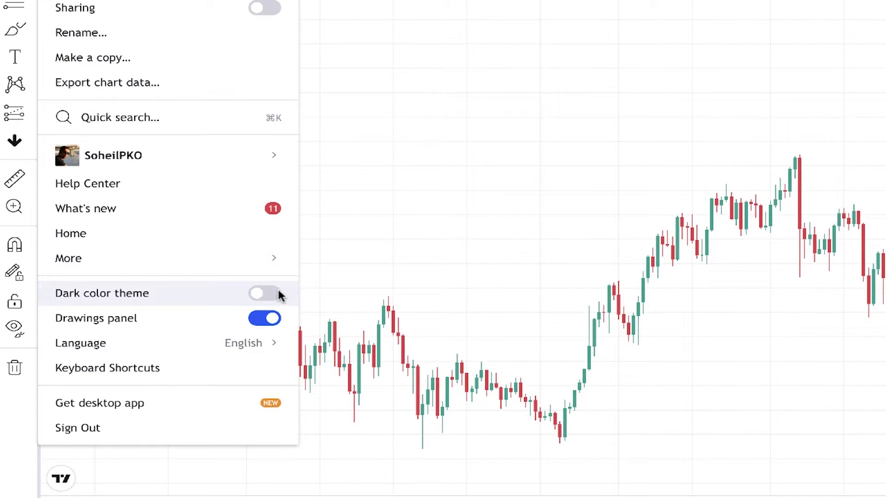
left_click(265, 293)
left_click(277, 293)
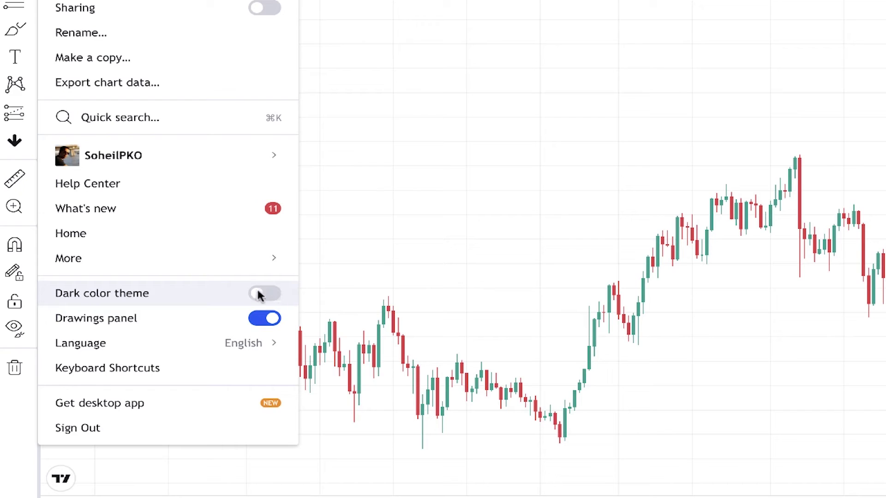
left_click(254, 318)
left_click(254, 318)
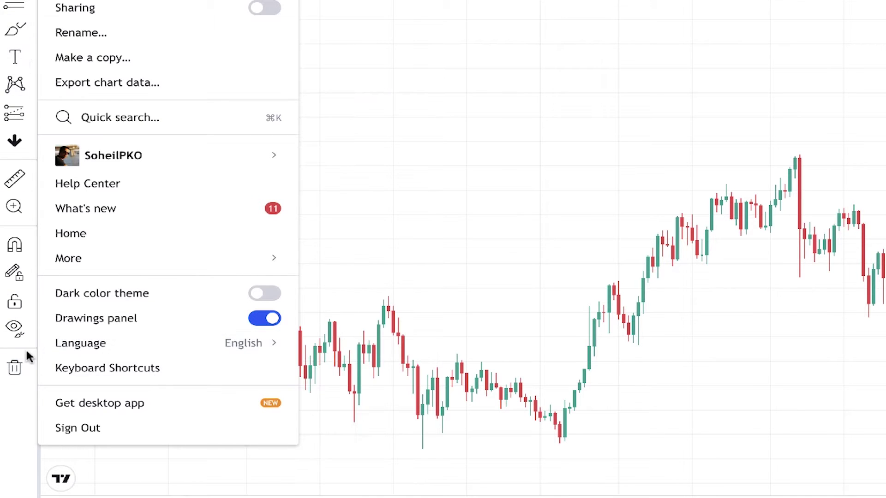
Step: View the available interface languages and the keyboard shortcuts reference, and close it
mouse_move(258, 343)
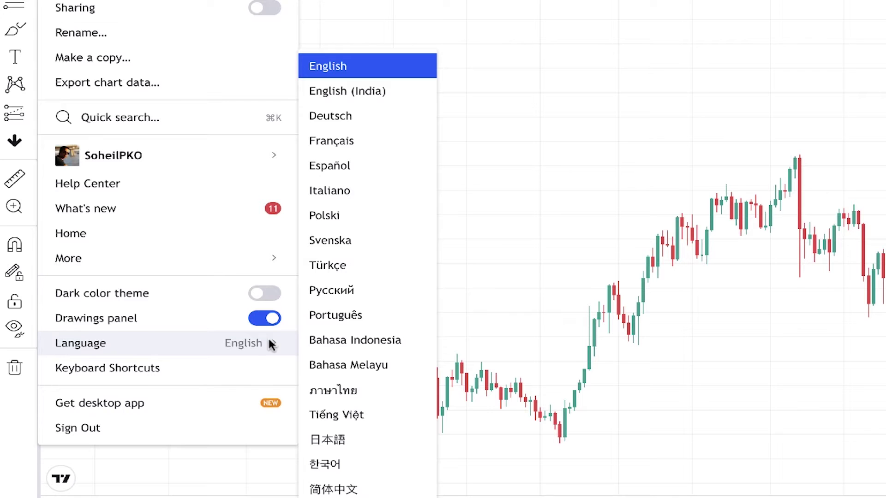
key("Escape")
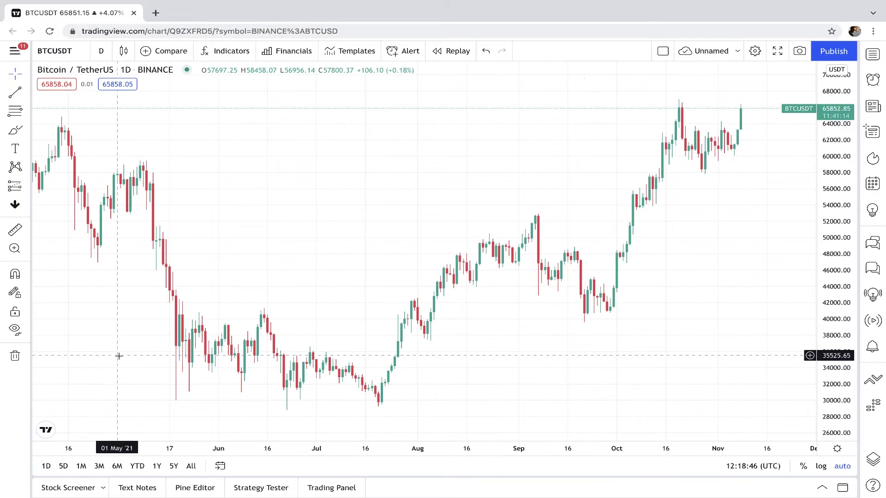
left_click(798, 193)
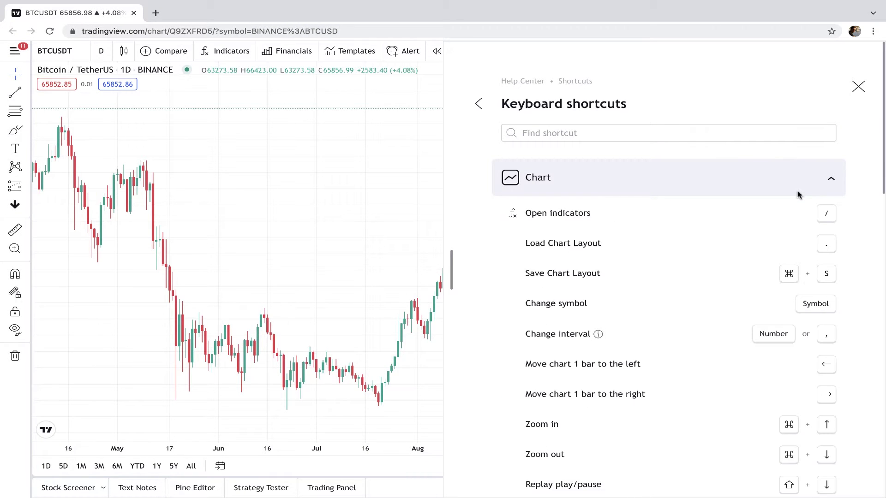
left_click(859, 86)
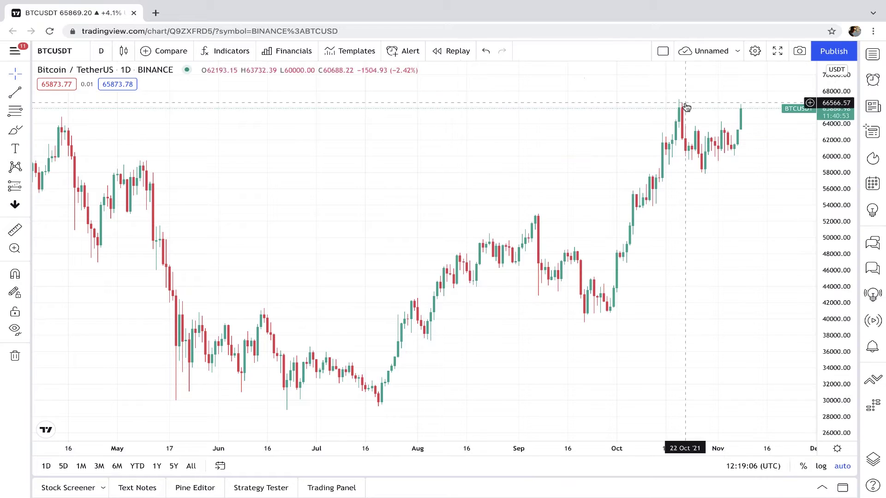
left_click(14, 51)
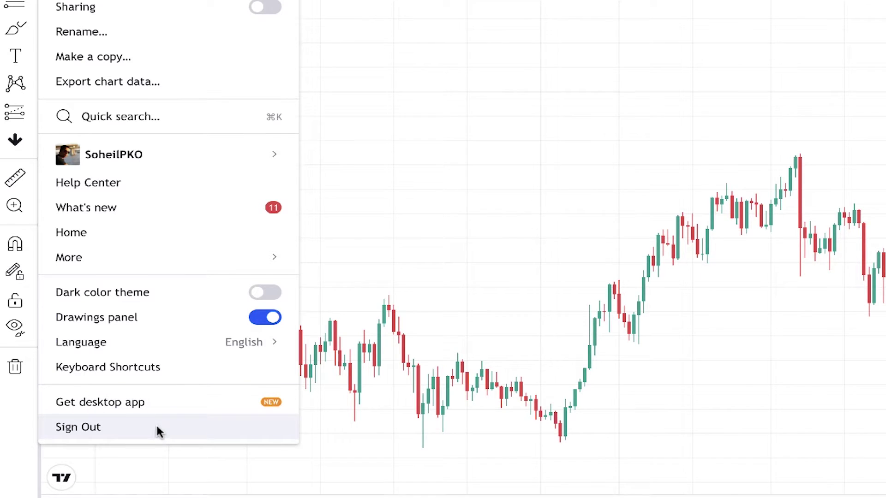
left_click(644, 92)
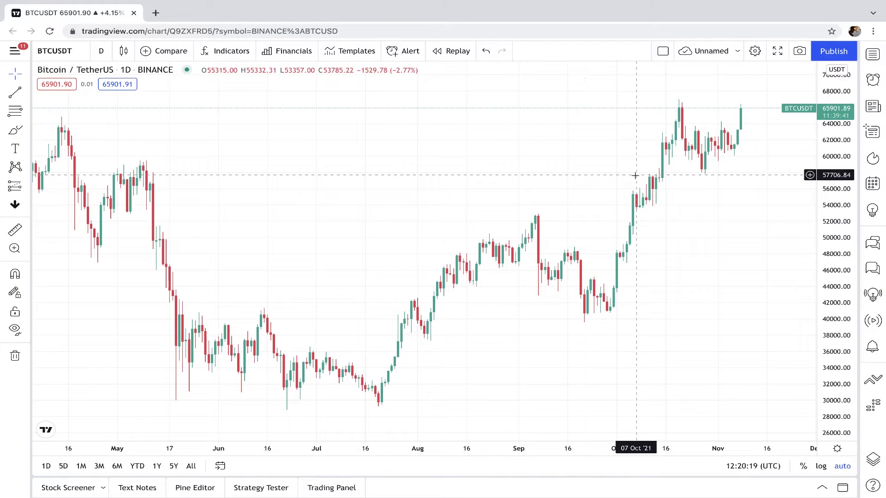
Step: Switch the chart to the ETHUSDT (Ethereum / TetherUS) crypto symbol from Binance
left_click(59, 52)
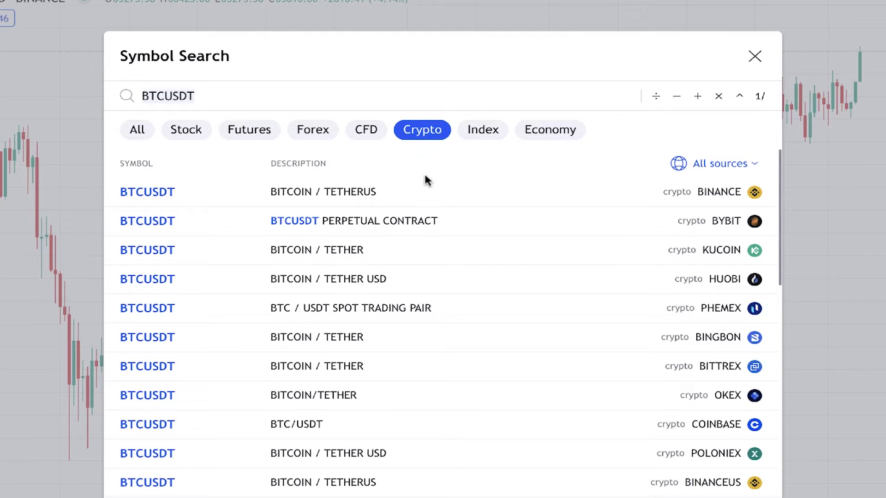
left_click(210, 96)
key("BackSpace")
key("BackSpace")
key("BackSpace")
key("BackSpace")
key("BackSpace")
key("BackSpace")
key("BackSpace")
type("ETHUSDT")
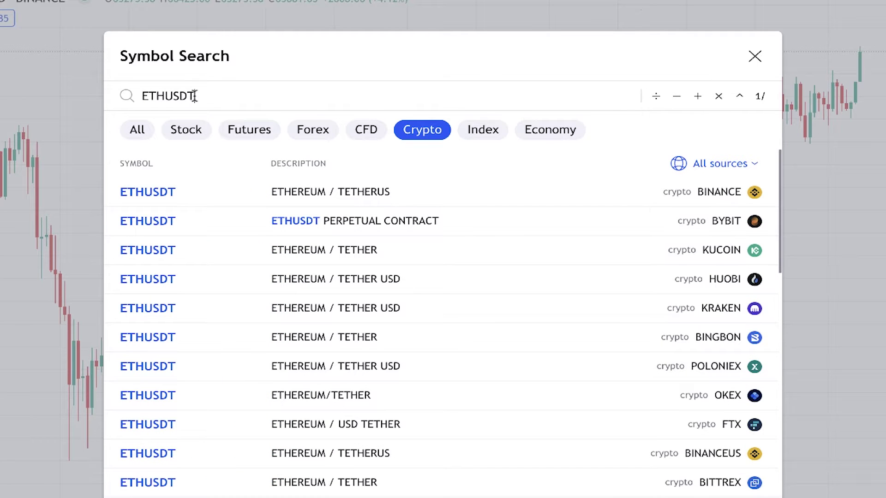
left_click(718, 196)
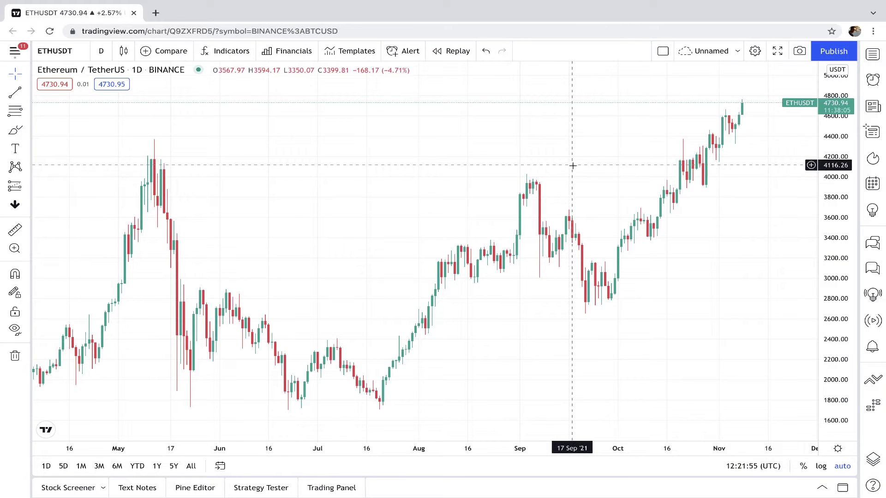
Step: Switch the chart's symbol back to BTCUSDT (Bitcoin / TetherUS) from Binance
left_click(64, 52)
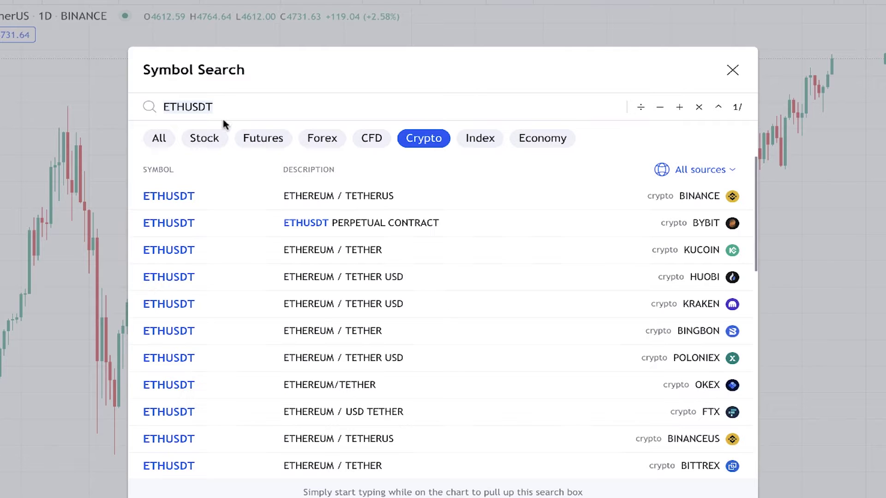
type("BTCUSDT")
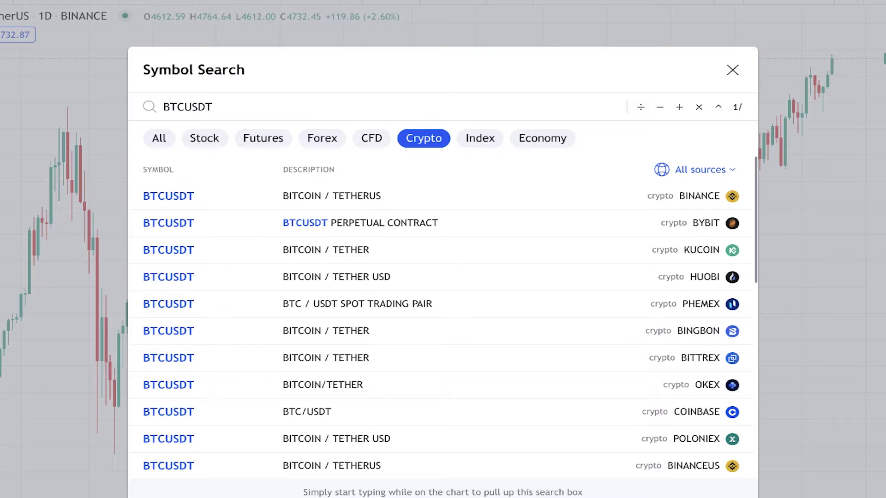
left_click(705, 195)
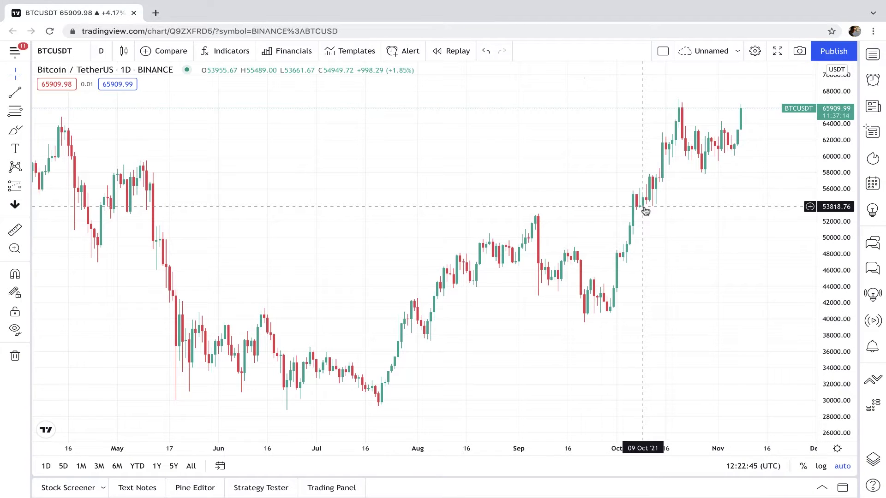
Step: Look through the available time intervals and set the BTCUSDT chart's interval to 4 hours
left_click(101, 52)
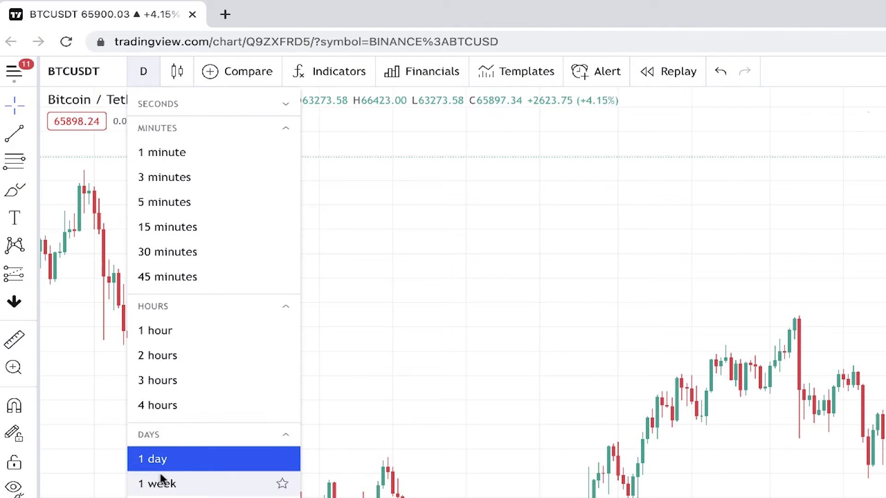
left_click(313, 252)
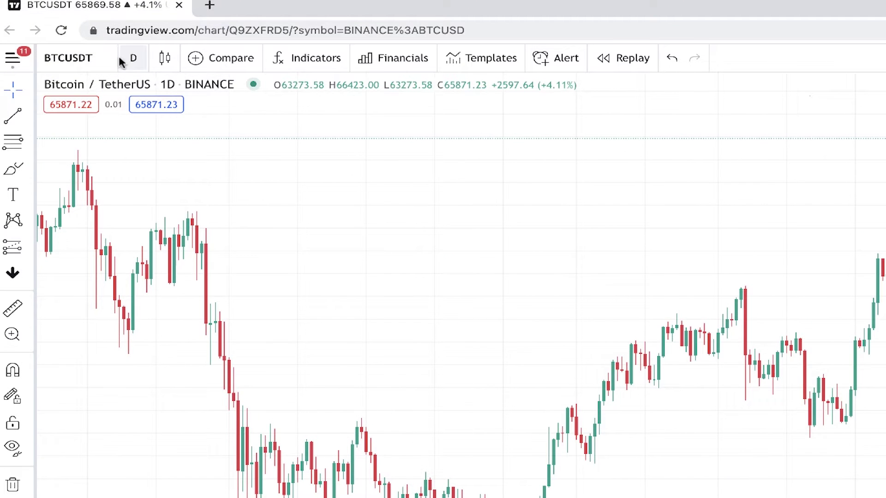
left_click(101, 50)
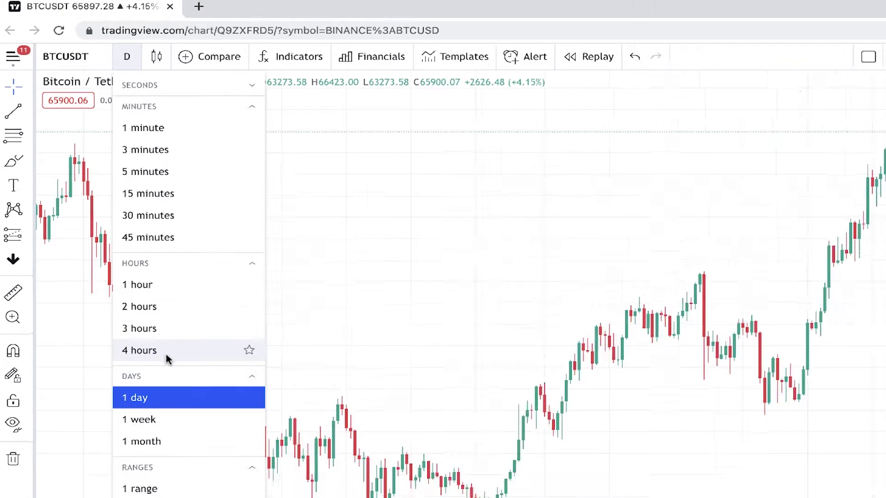
left_click(166, 355)
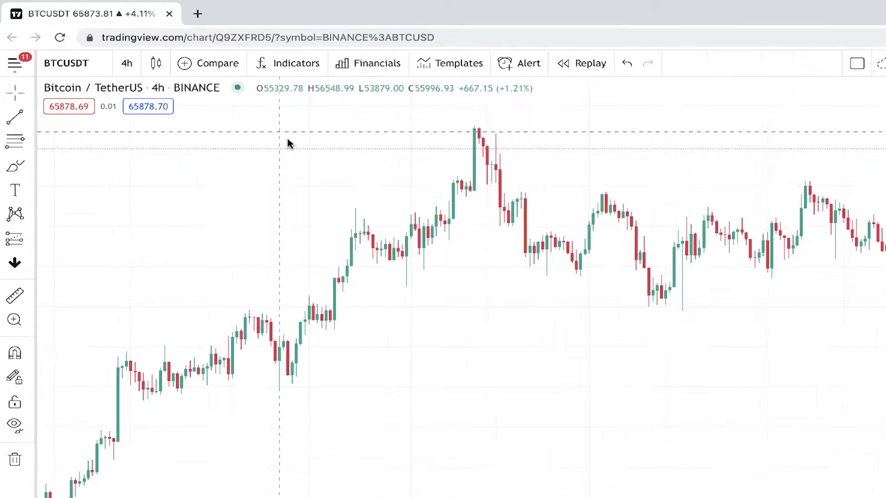
Step: Look through the available chart types and change the BTCUSDT chart to Line
left_click(156, 63)
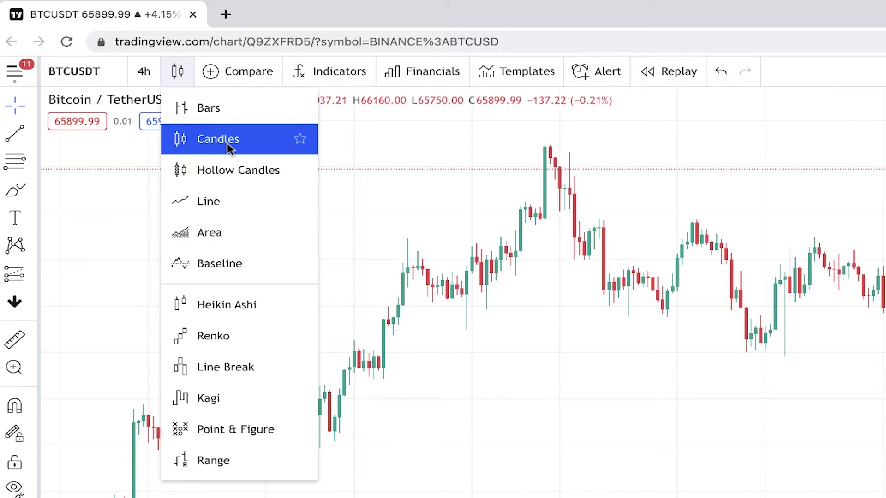
left_click(635, 249)
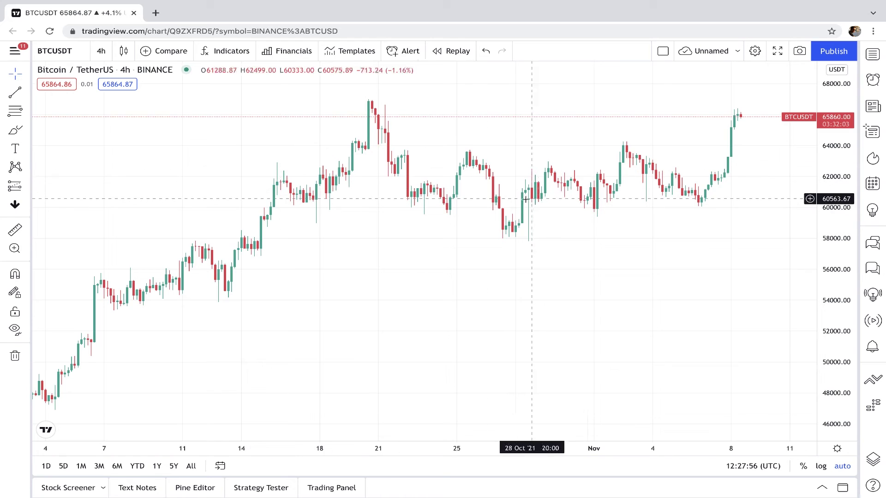
left_click(129, 56)
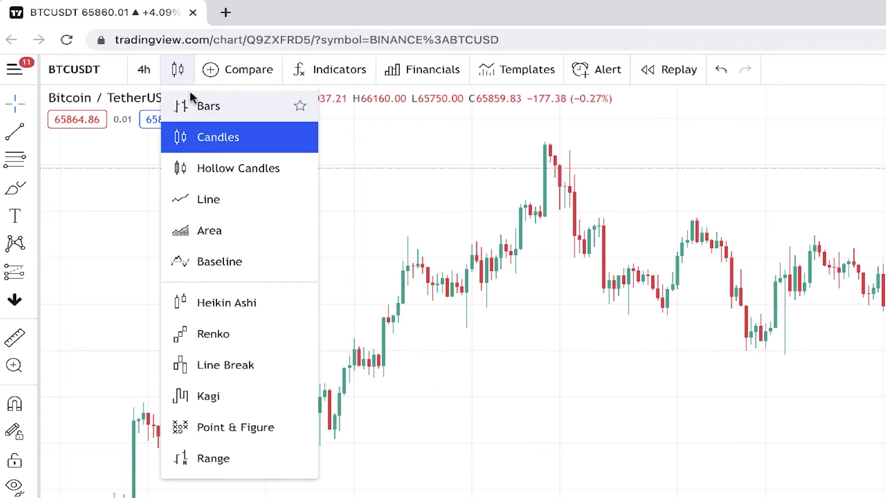
left_click(223, 198)
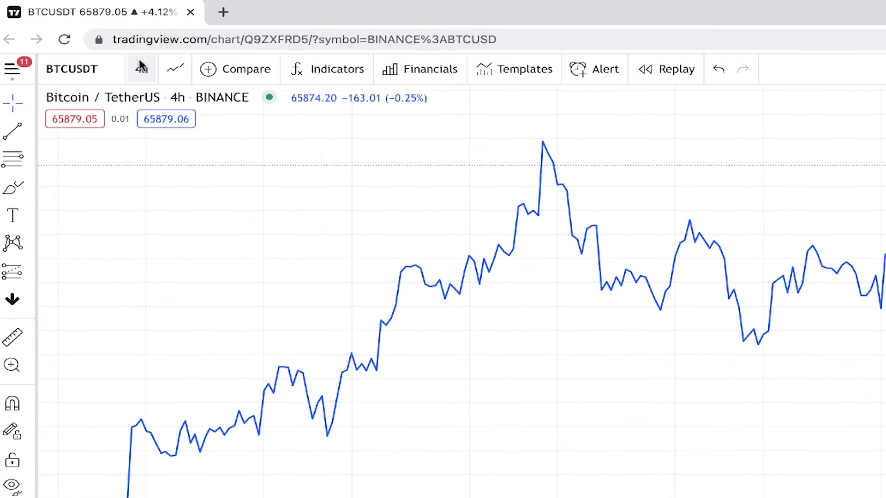
Step: Set the BTCUSDT line chart's time interval to 1 day and select the price line
left_click(140, 67)
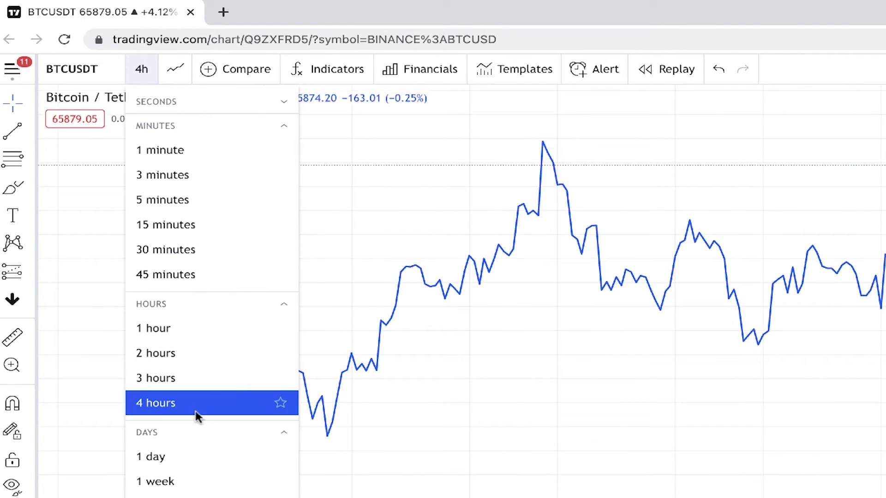
left_click(198, 455)
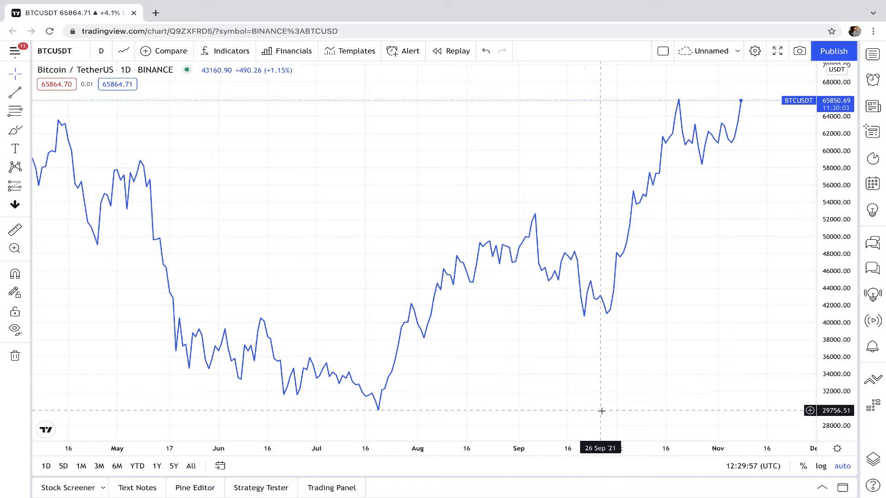
left_click(590, 282)
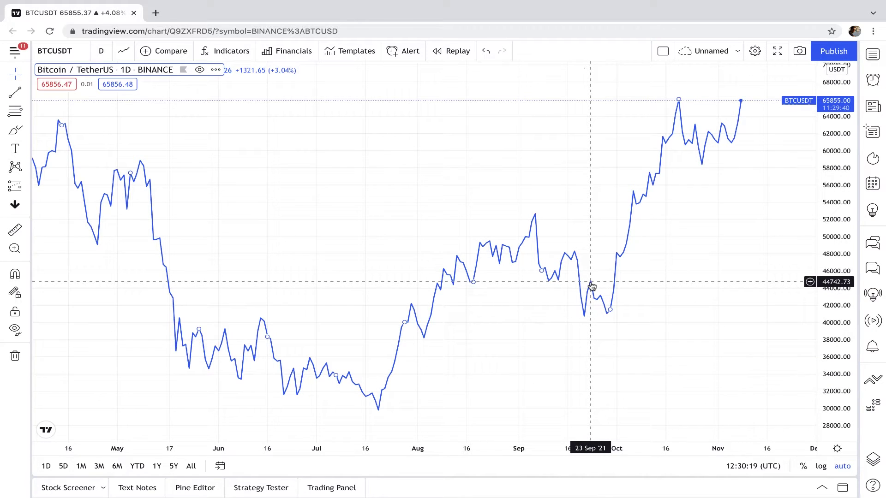
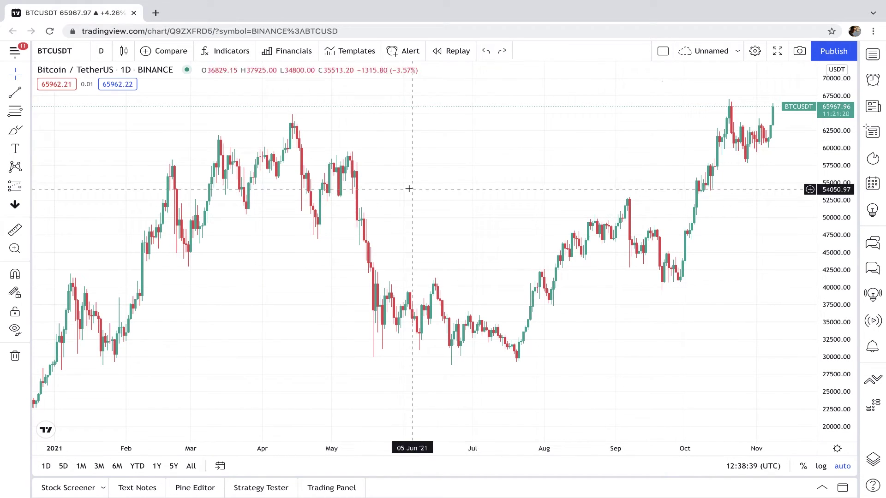
Step: Add the Dow Jones Industrial Average (DJI) to the BTCUSDT chart as a comparison symbol
left_click(166, 51)
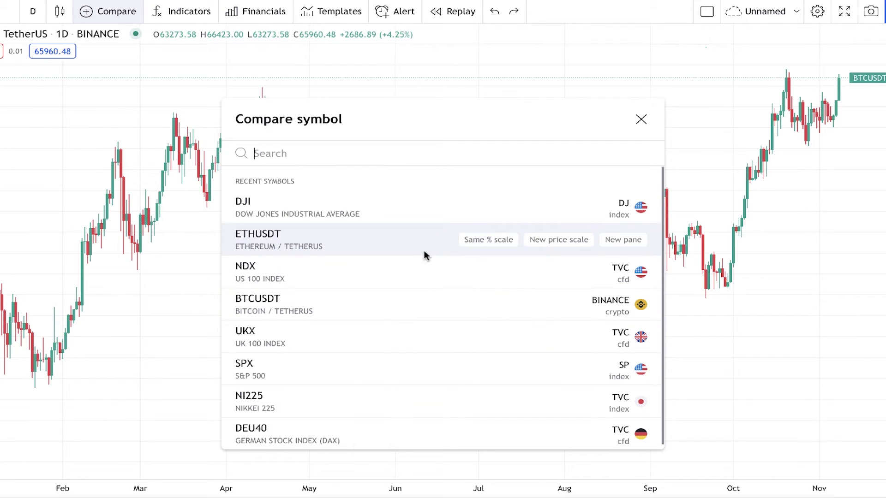
left_click(401, 212)
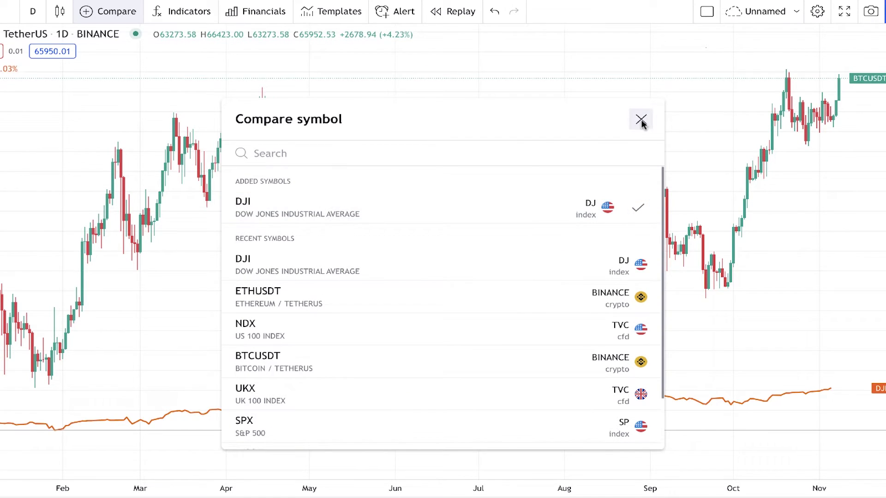
Step: Finish adding comparison symbols and remove the DJI comparison from the BTCUSDT chart
left_click(642, 121)
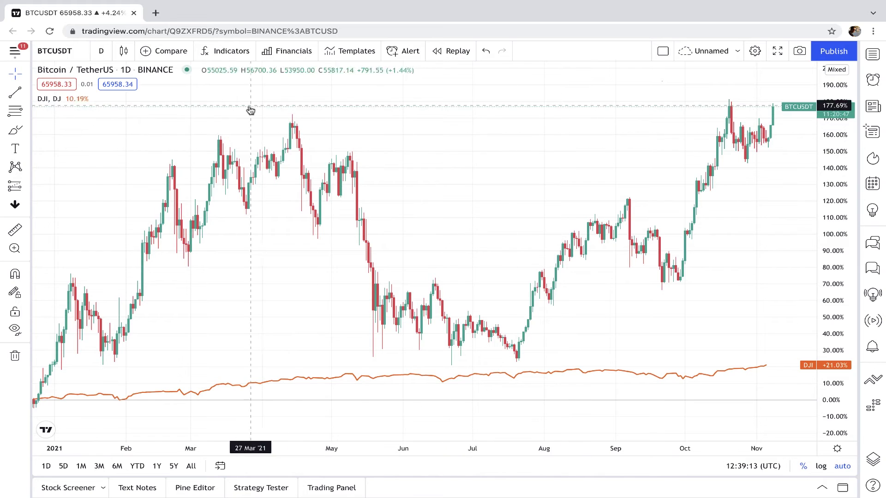
mouse_move(76, 99)
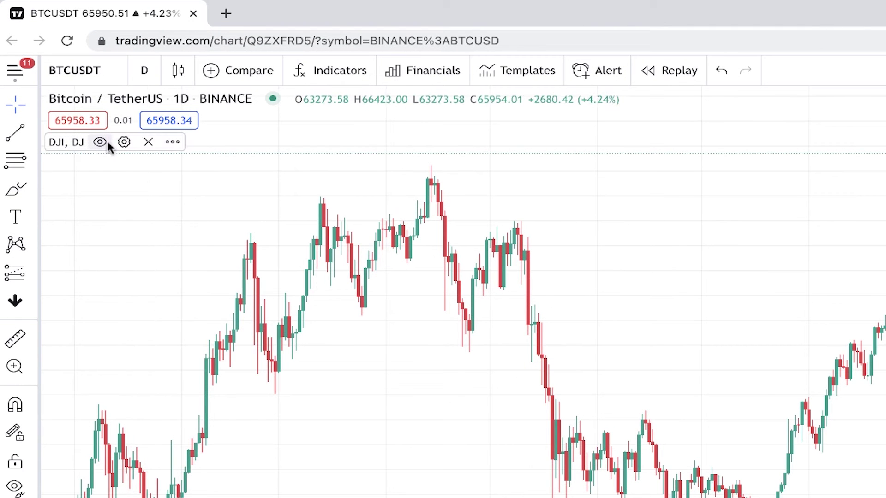
left_click(148, 142)
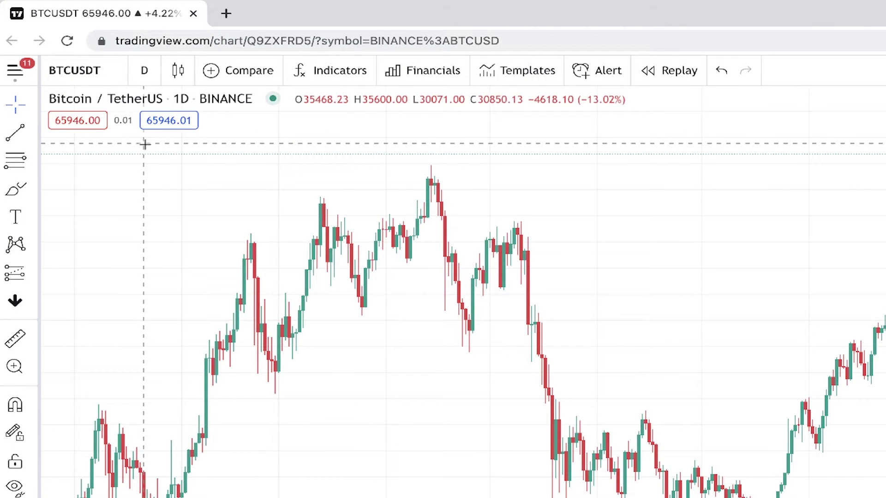
Step: Add Binance's ETHUSDT to the chart as a comparison on the same % scale and remove it again
left_click(244, 74)
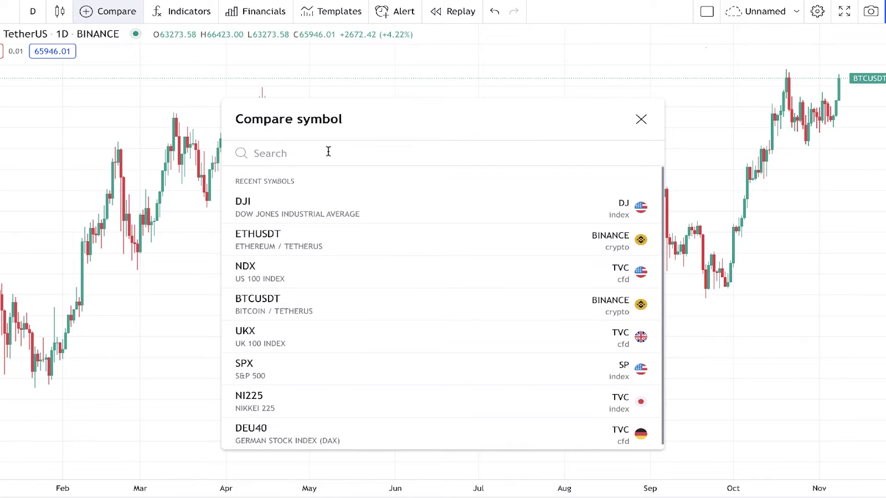
type("ETHUSDT")
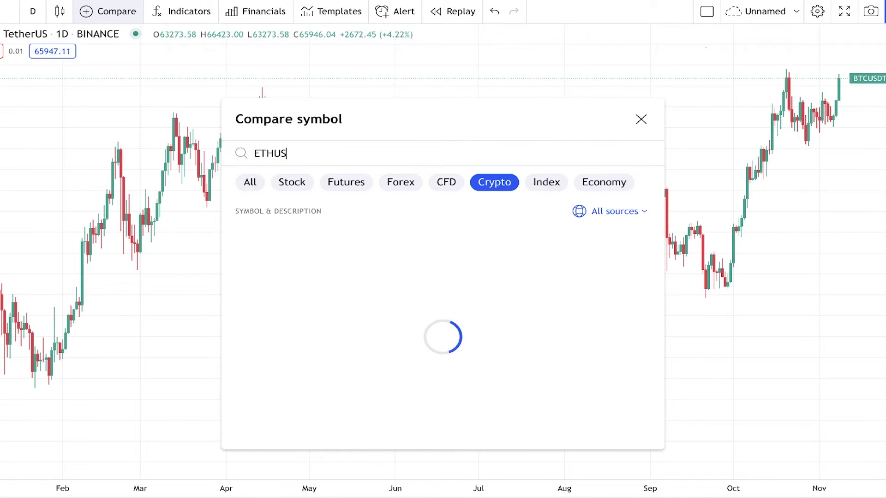
mouse_move(369, 235)
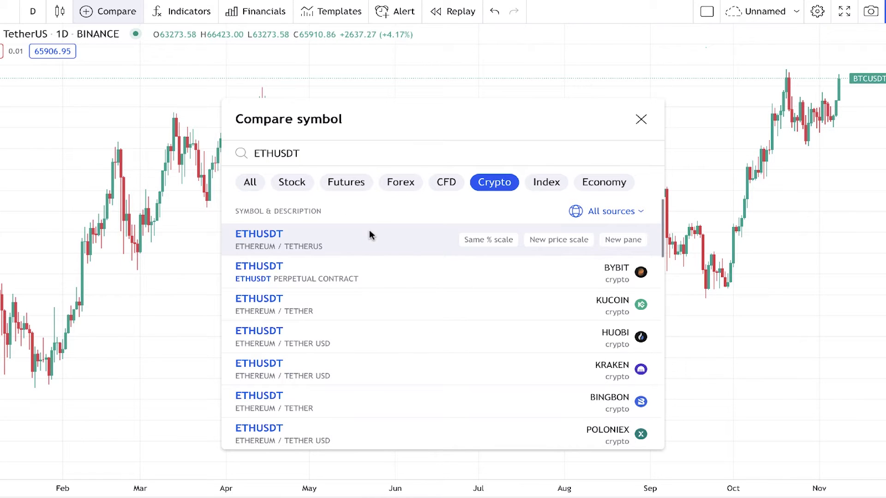
left_click(495, 239)
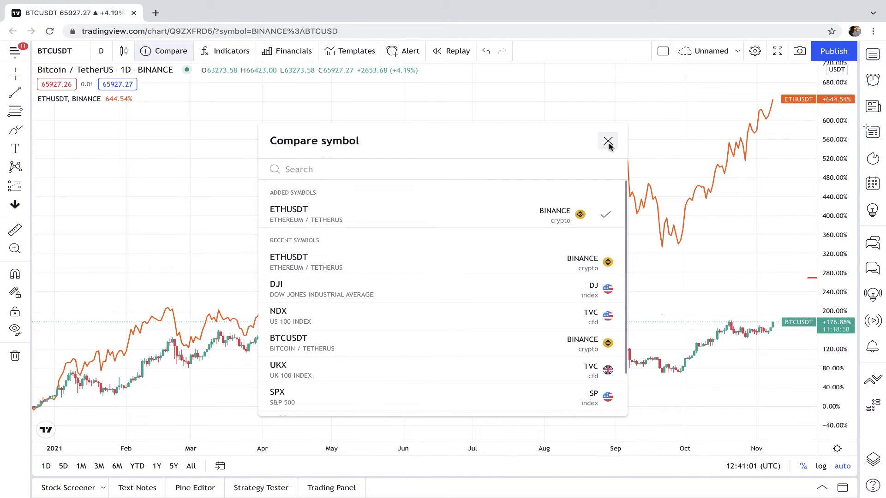
left_click(608, 142)
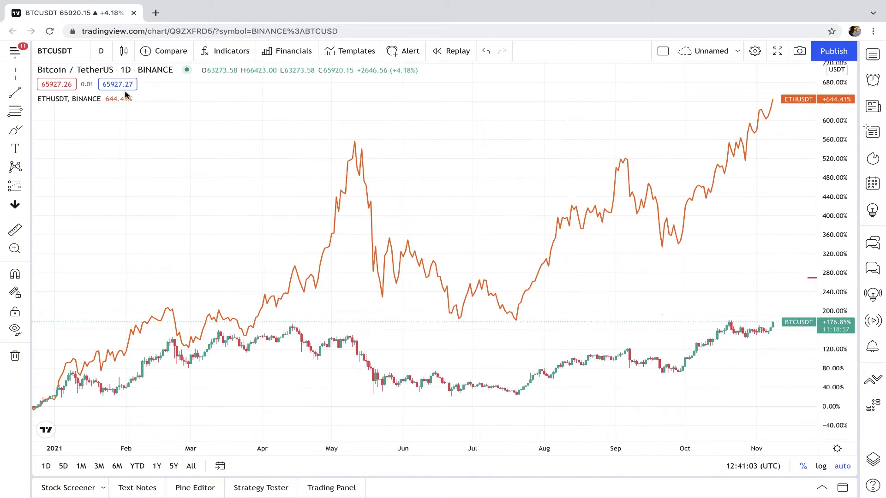
left_click(141, 100)
Step: Compare BTCUSDT with ETHUSDT on a new price scale and remove the comparison again
left_click(165, 51)
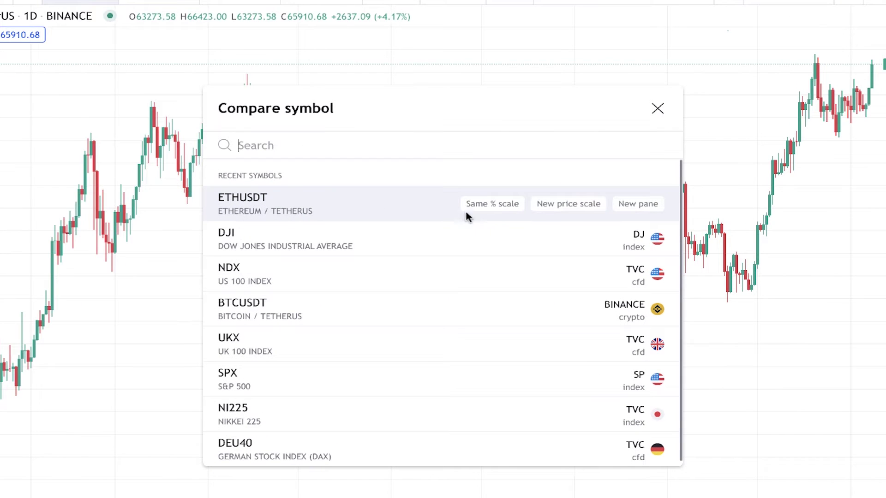
left_click(568, 204)
left_click(658, 108)
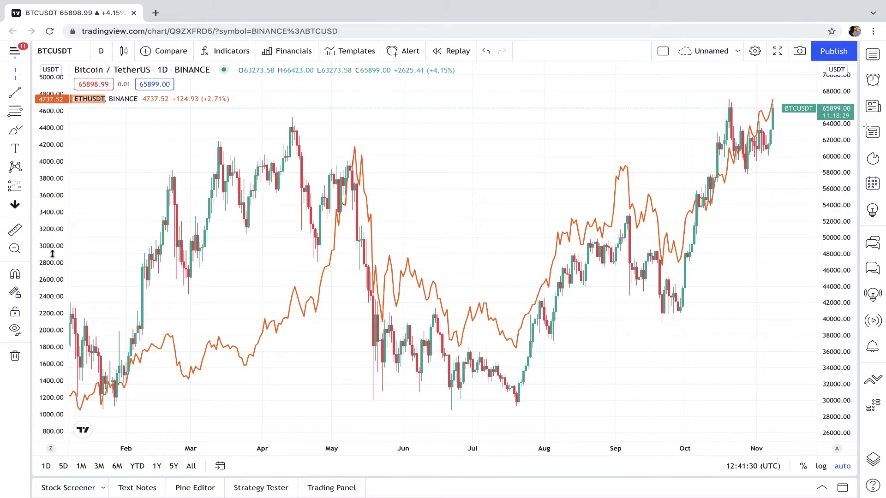
left_click(181, 100)
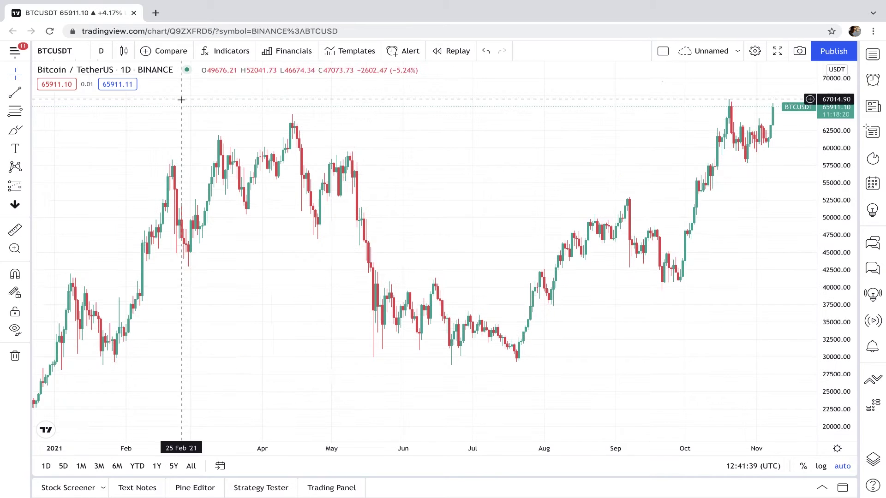
Step: Compare BTCUSDT with ETHUSDT in a new pane and remove that comparison again
left_click(182, 55)
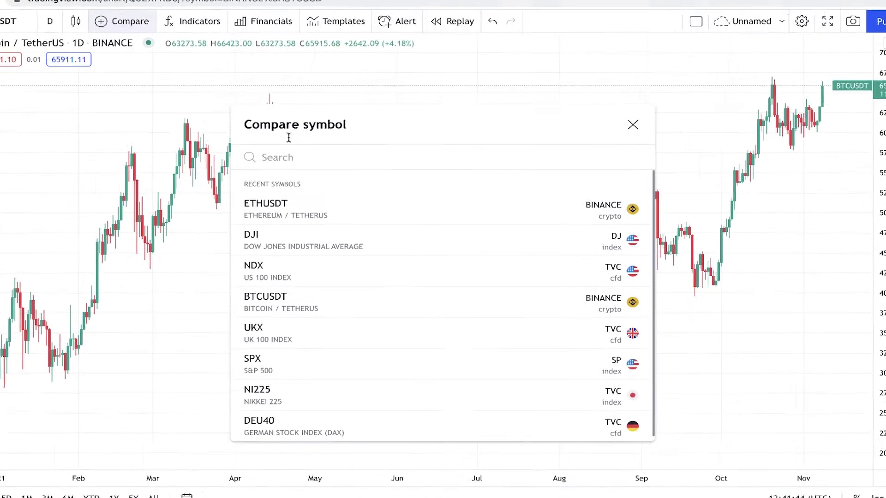
left_click(613, 209)
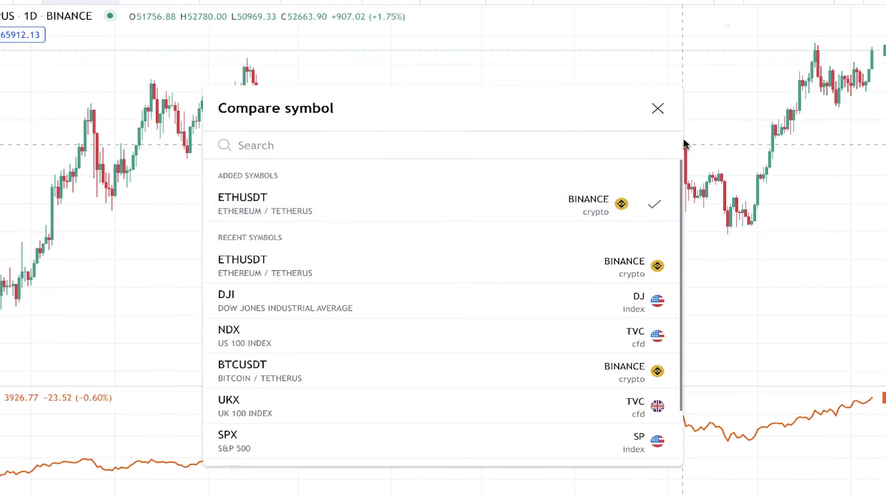
left_click(657, 108)
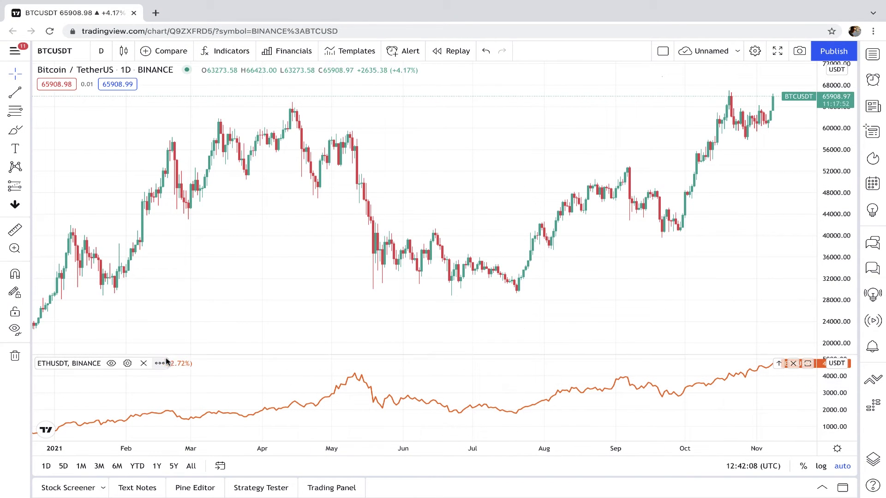
left_click(144, 363)
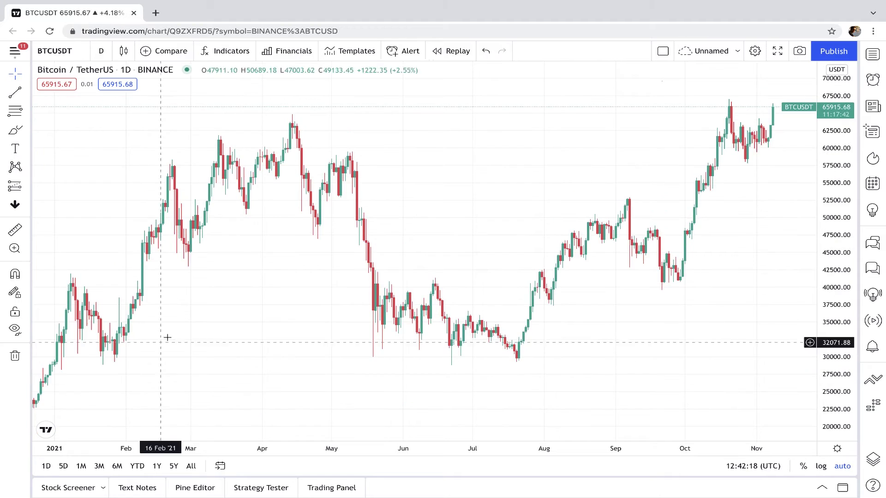
Step: Look through the personal, built-in and community indicator scripts and add the built-in MACD indicator to the chart
left_click(223, 51)
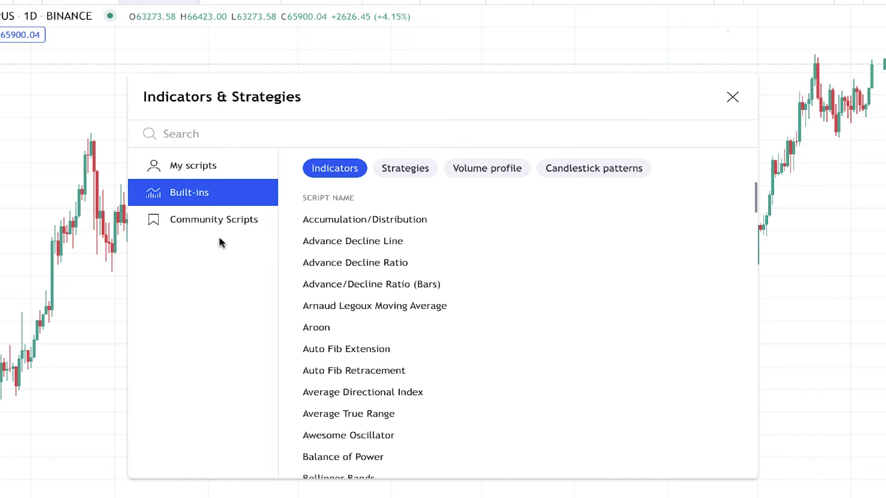
left_click(198, 169)
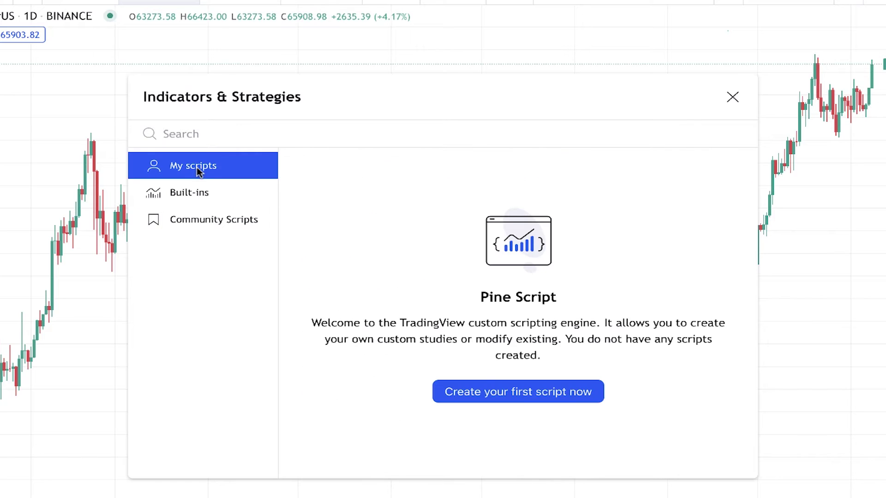
left_click(194, 193)
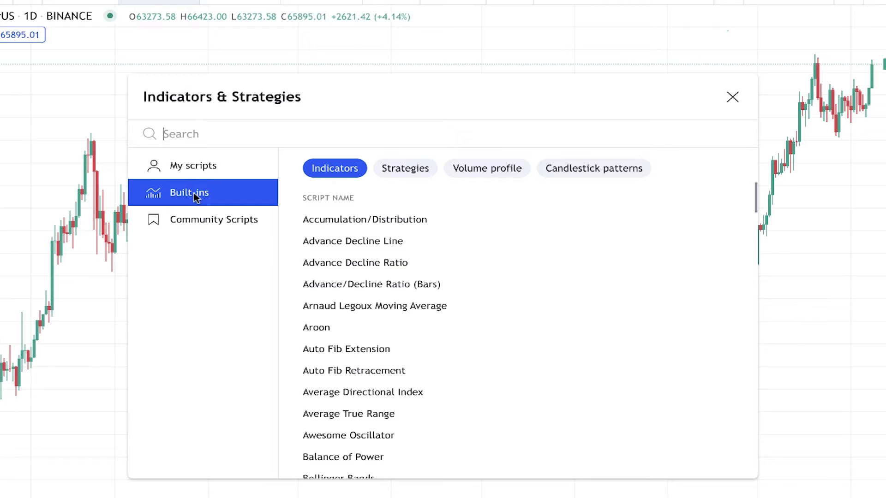
left_click(209, 220)
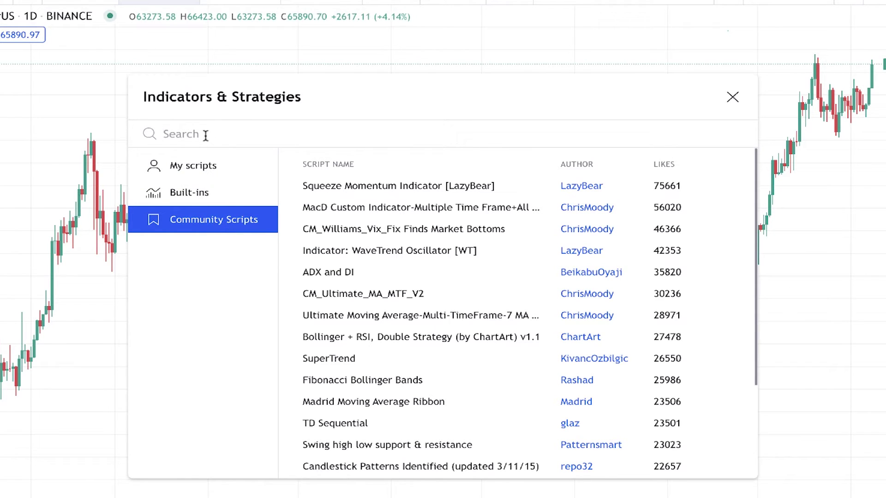
type("macd")
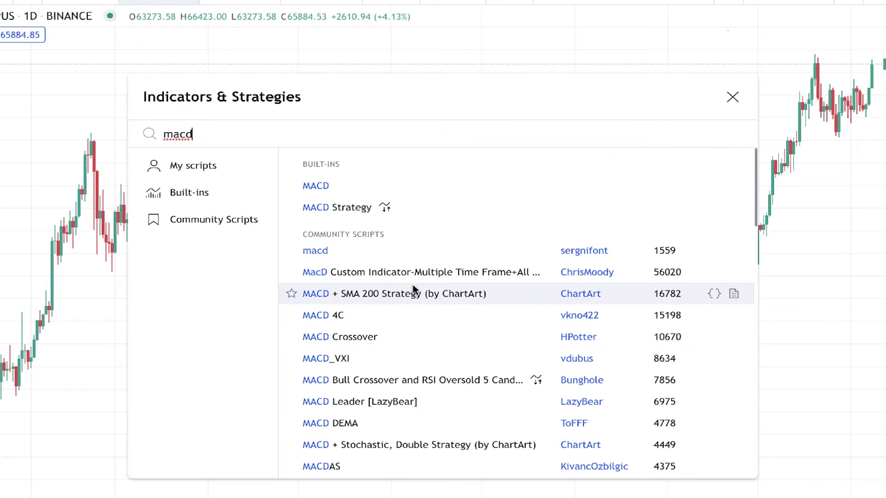
left_click(337, 188)
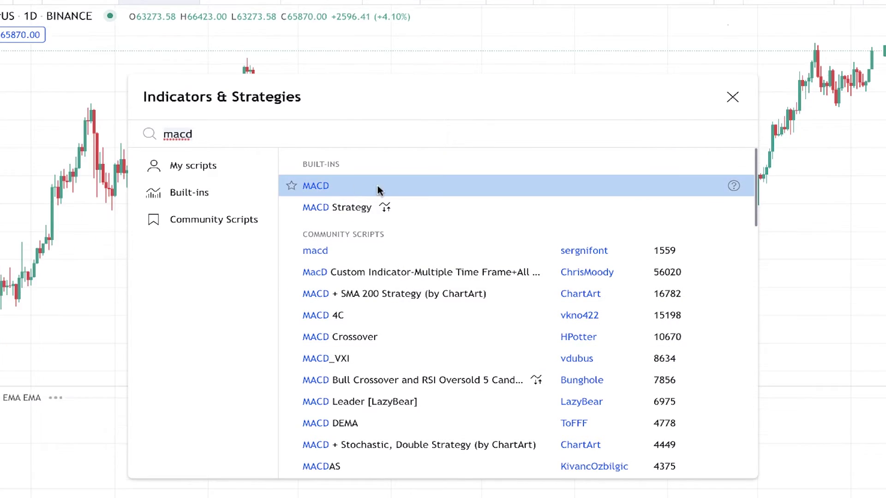
left_click(732, 97)
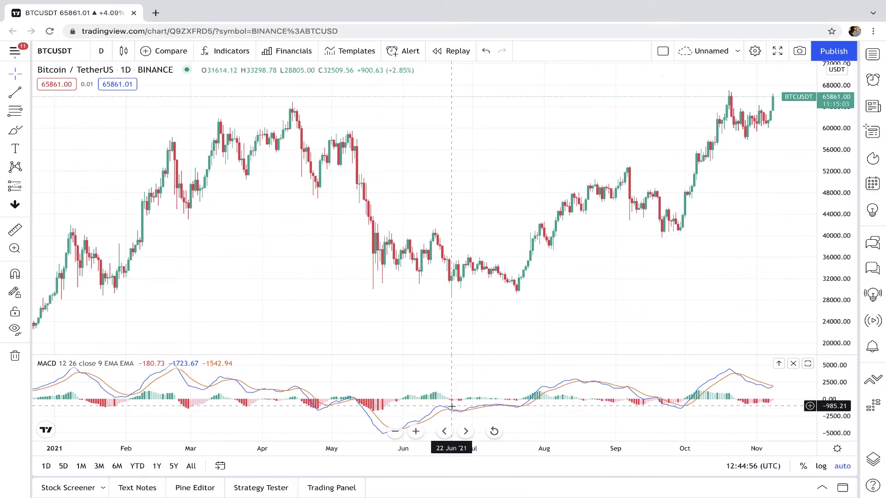
Step: Search the indicators for "volume" and add the built-in Volume indicator to the chart
left_click(230, 51)
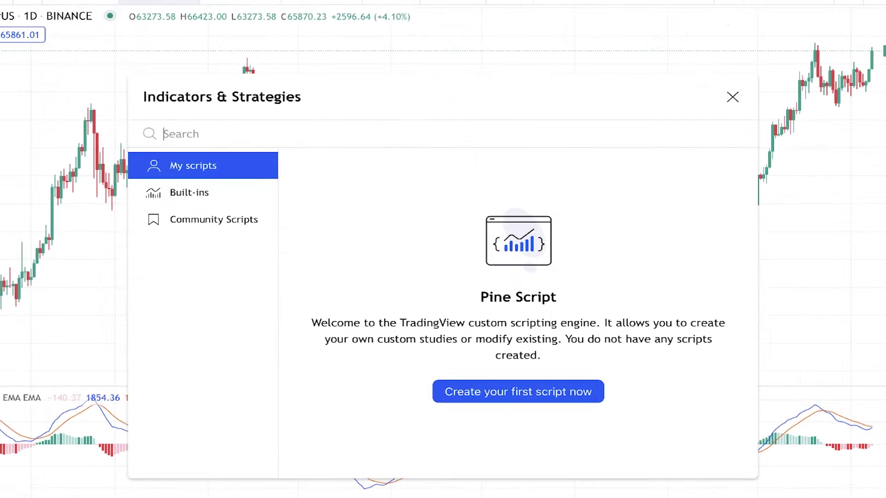
type("volume")
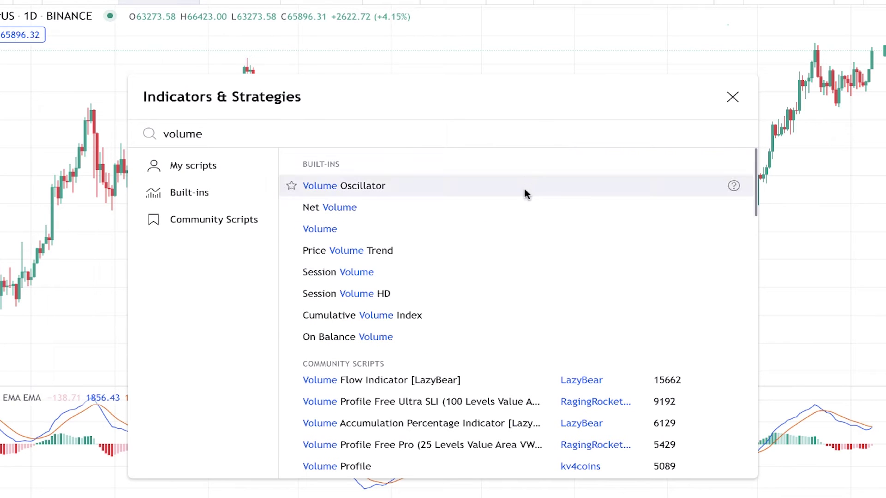
left_click(326, 227)
left_click(733, 97)
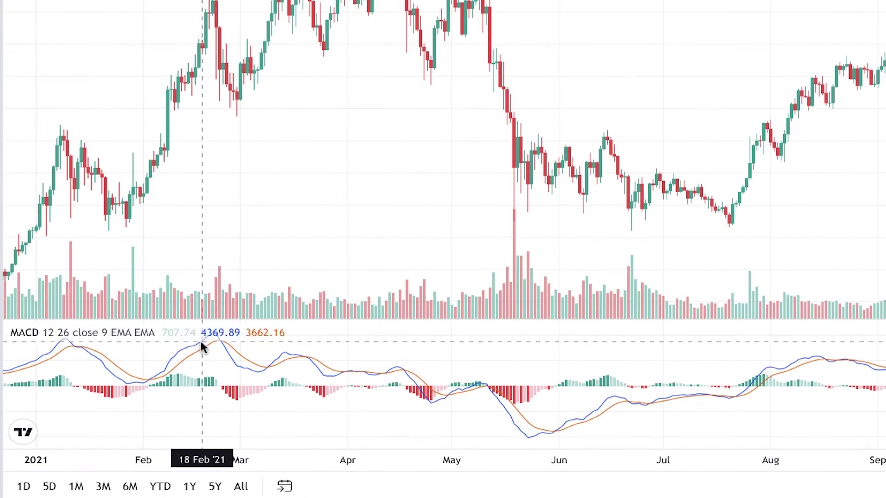
Step: Remove the MACD and Volume indicators from the BTCUSDT chart
left_click(237, 330)
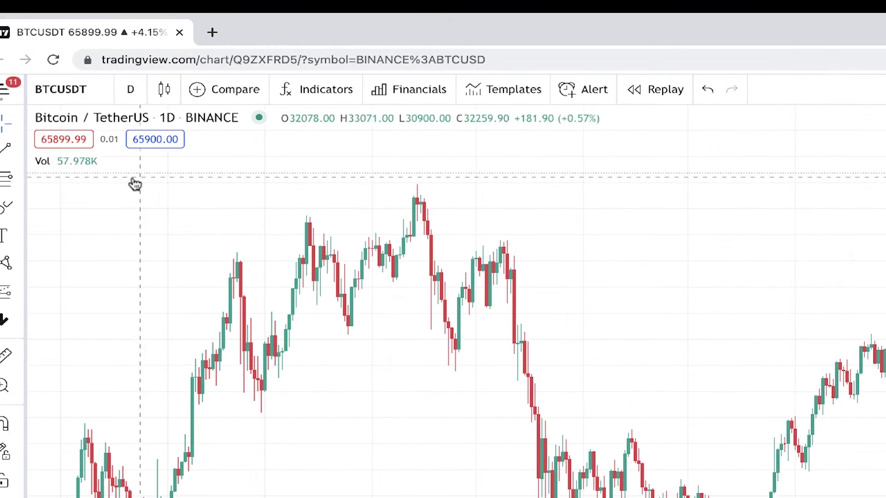
mouse_move(82, 101)
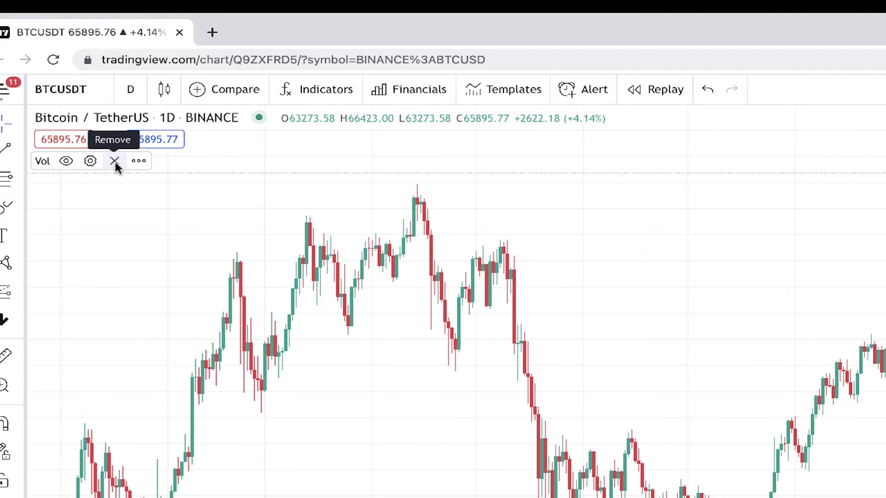
left_click(115, 162)
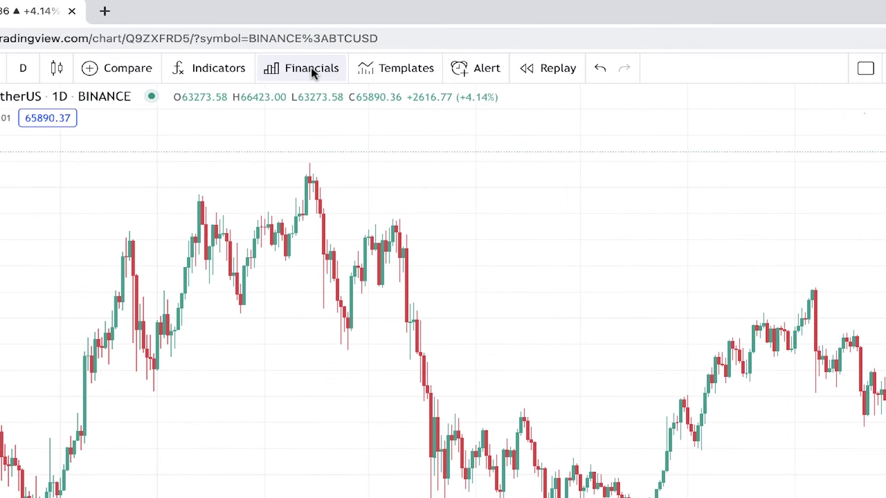
Step: Look at the income statement metrics available under Financials and close the list without adding any
left_click(311, 69)
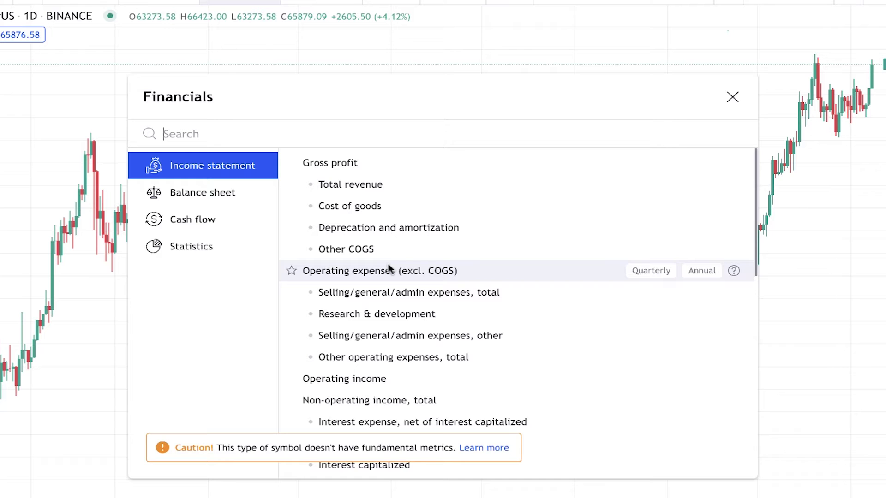
left_click(732, 97)
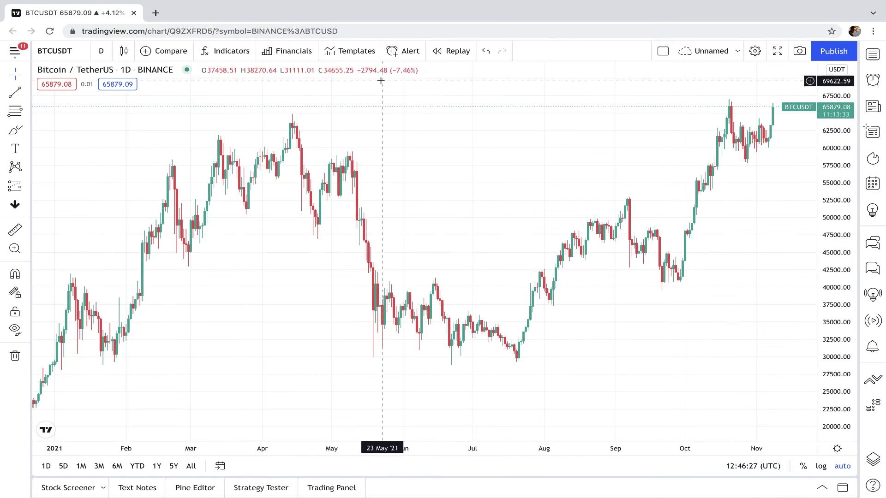
Step: Apply the Volume Based default indicator template to the BTCUSDT chart and undo it
left_click(355, 51)
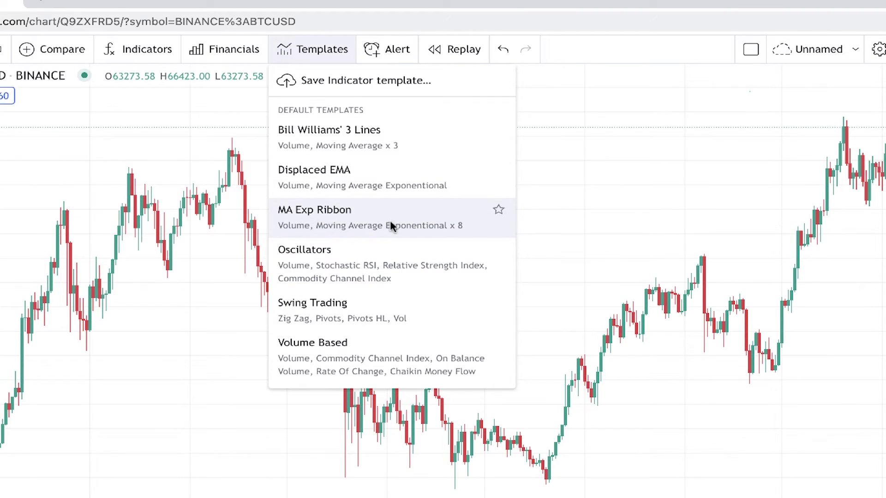
left_click(355, 344)
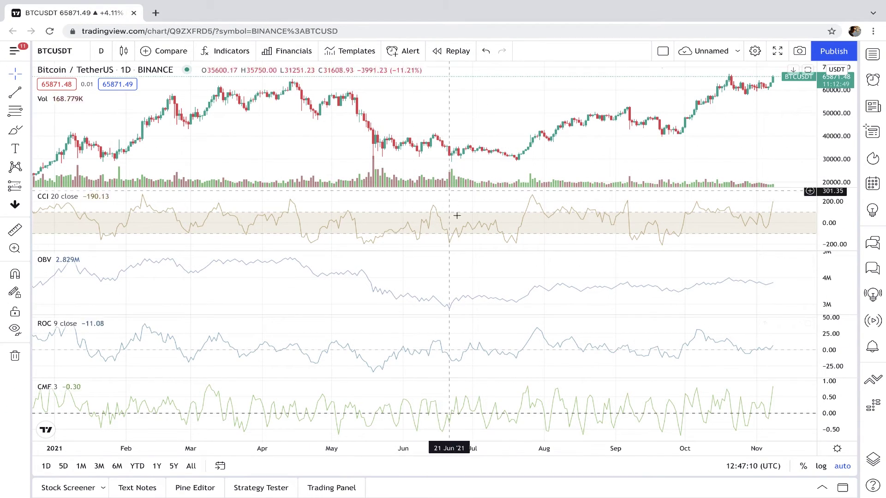
key("ctrl+z")
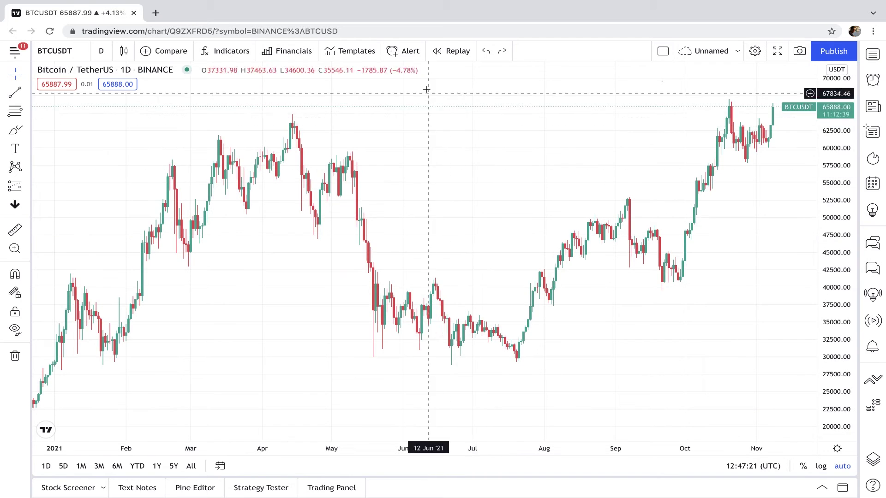
Step: Set the condition of a new BTCUSDT price alert to Greater Than and cancel the alert
left_click(406, 51)
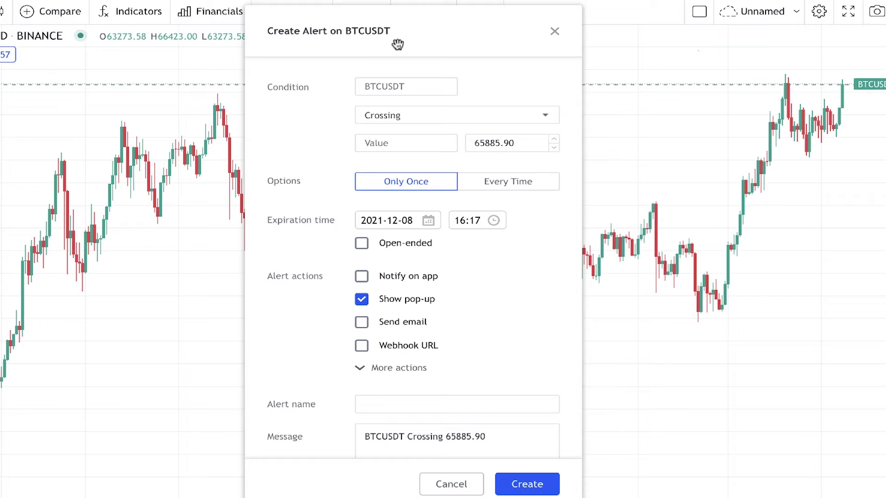
left_click(530, 121)
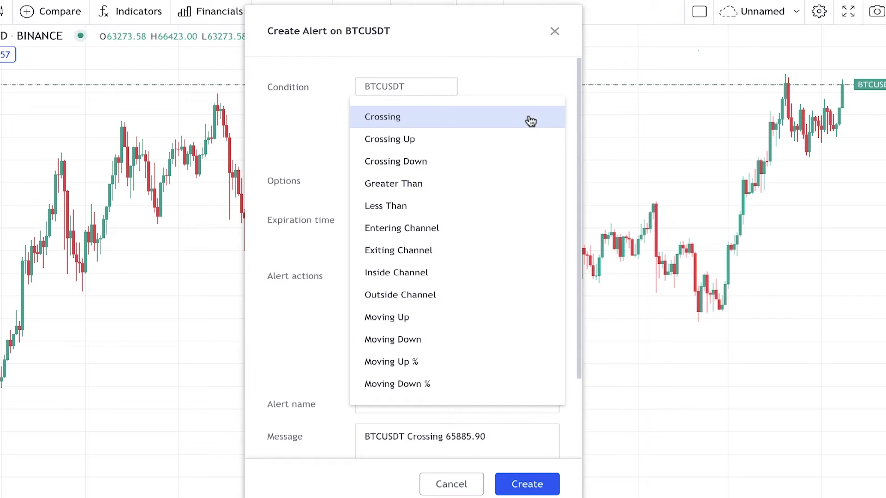
left_click(405, 184)
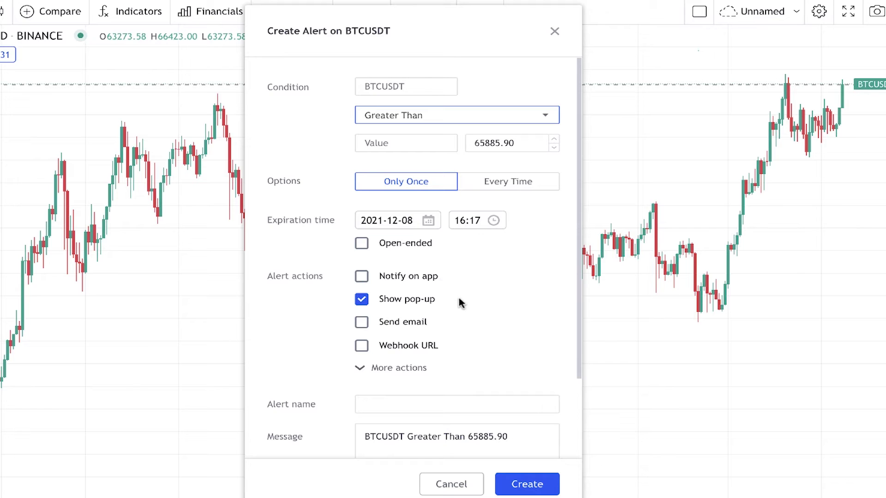
left_click(454, 484)
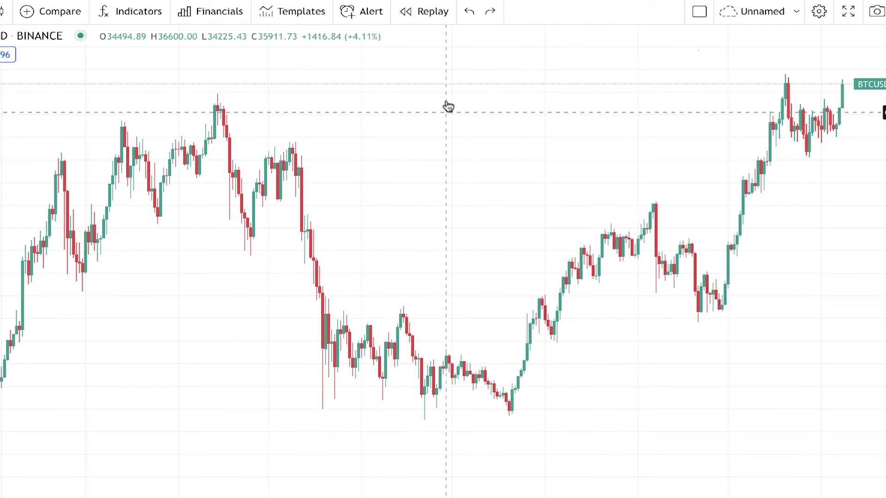
Step: Enter bar replay on the BTCUSDT chart and play it from a starting bar in late November 2019
left_click(425, 18)
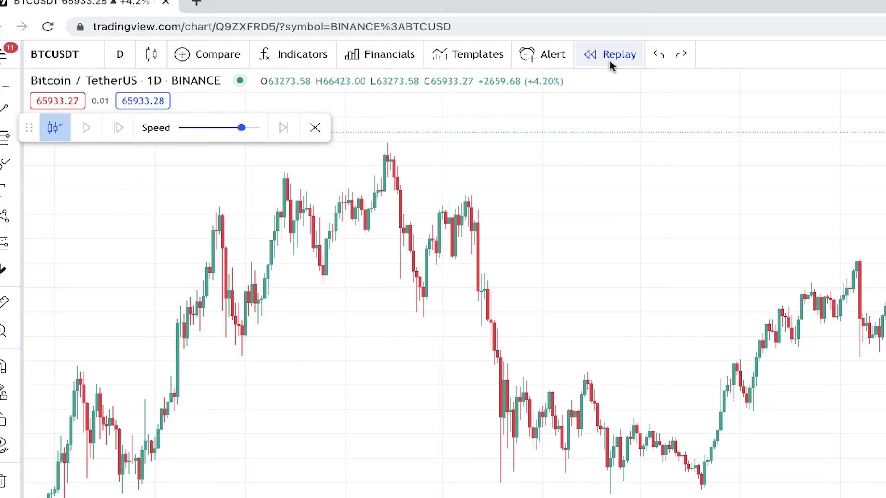
left_click(56, 128)
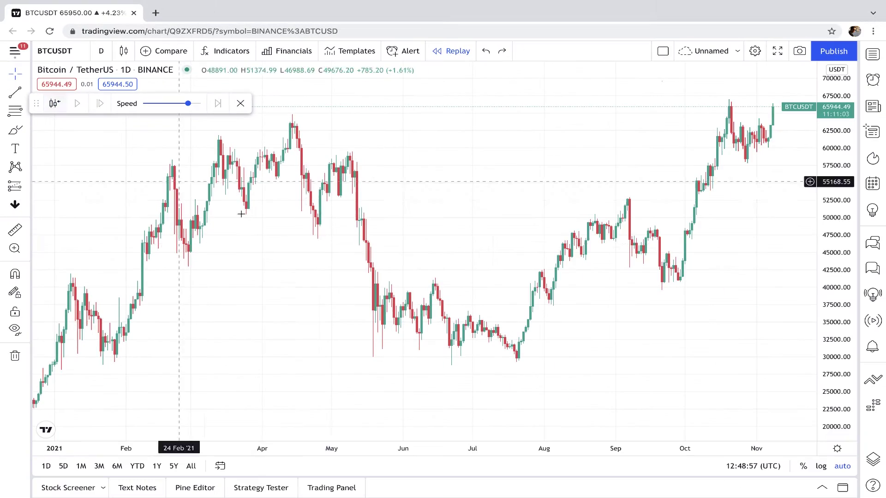
left_click(306, 245)
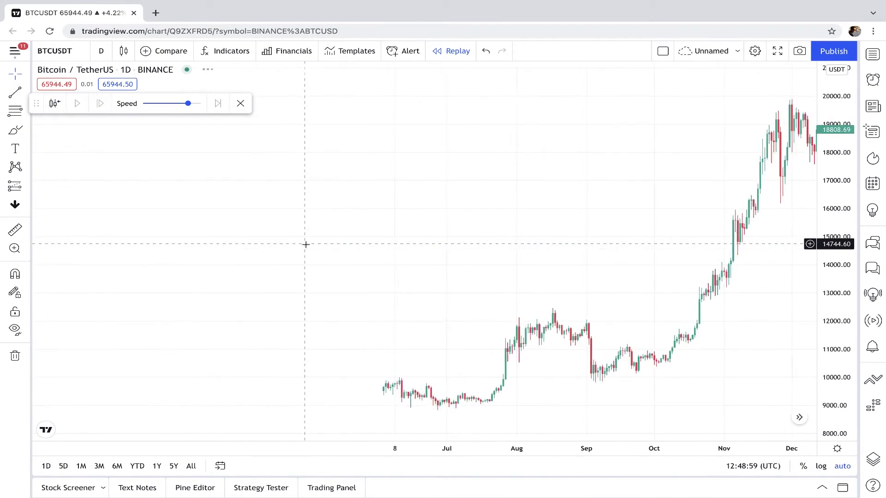
left_click(54, 105)
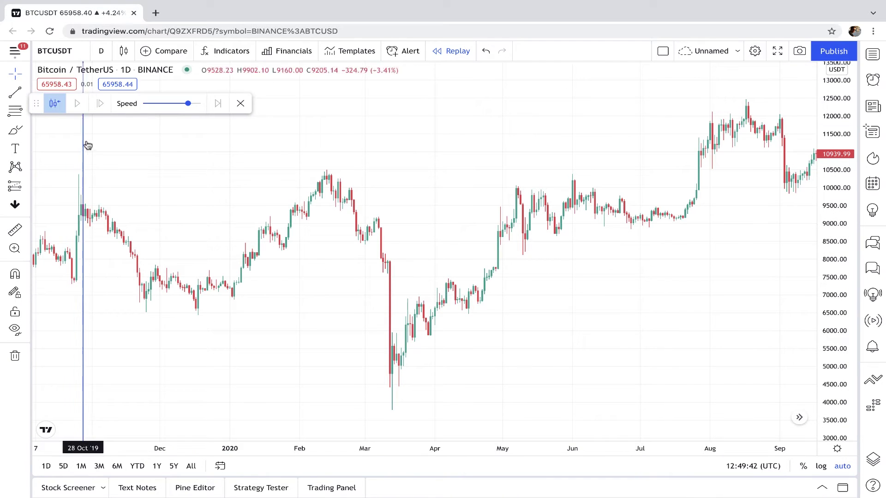
left_click(142, 175)
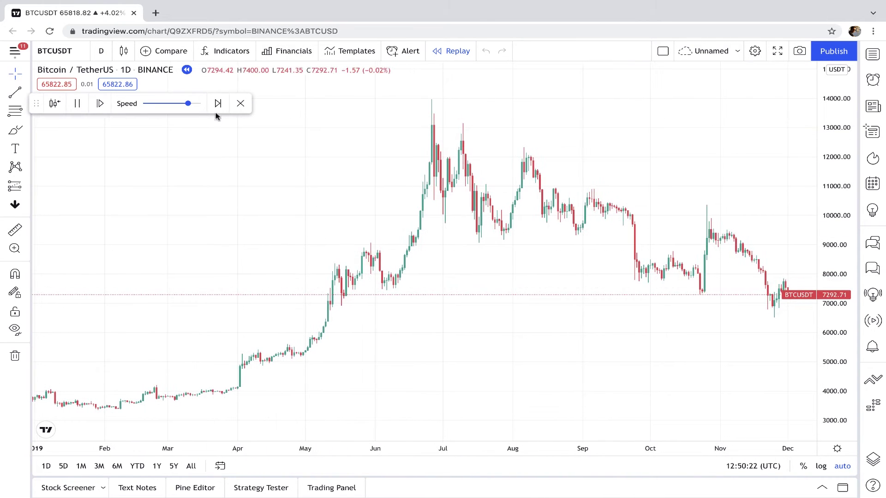
Step: Slow the replay to 1 update every 1 sec and every 2 sec, and raise it to the fastest speed
left_click_drag(188, 105, 176, 106)
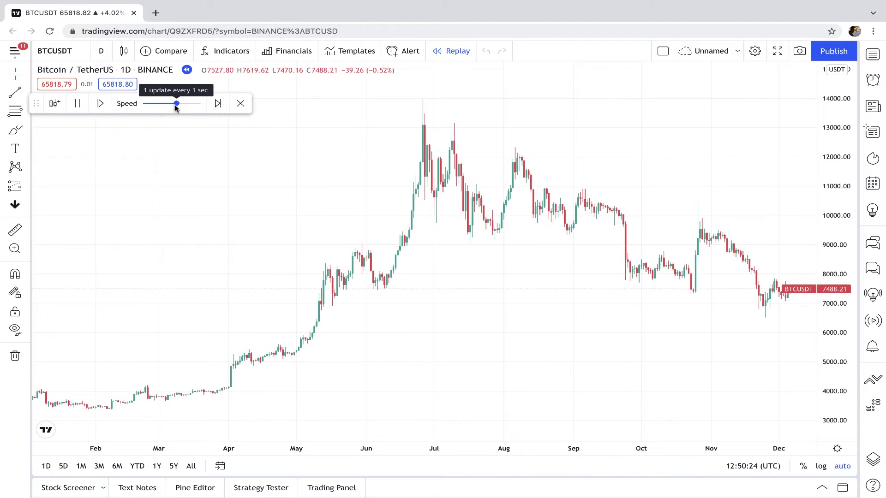
left_click(170, 105)
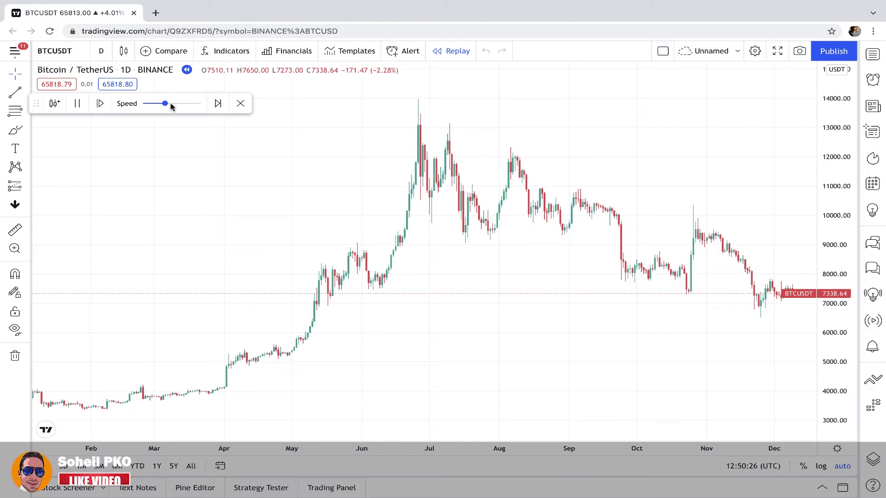
mouse_move(164, 106)
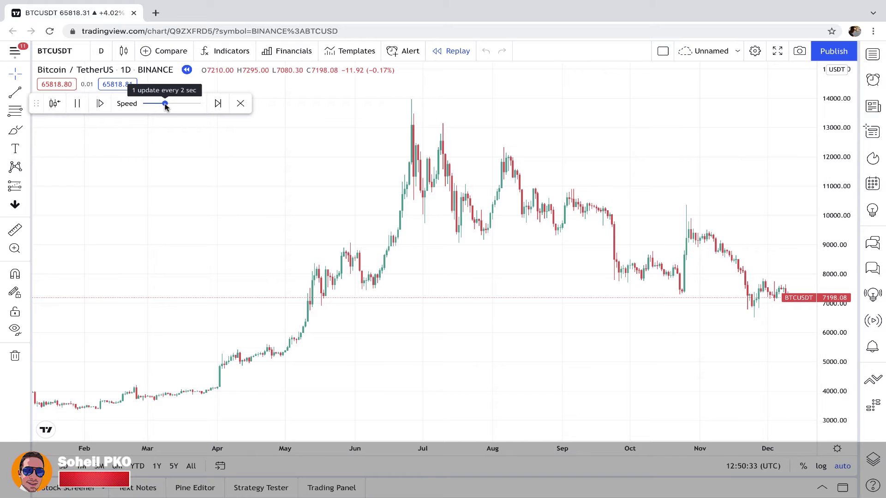
left_click_drag(167, 106, 205, 108)
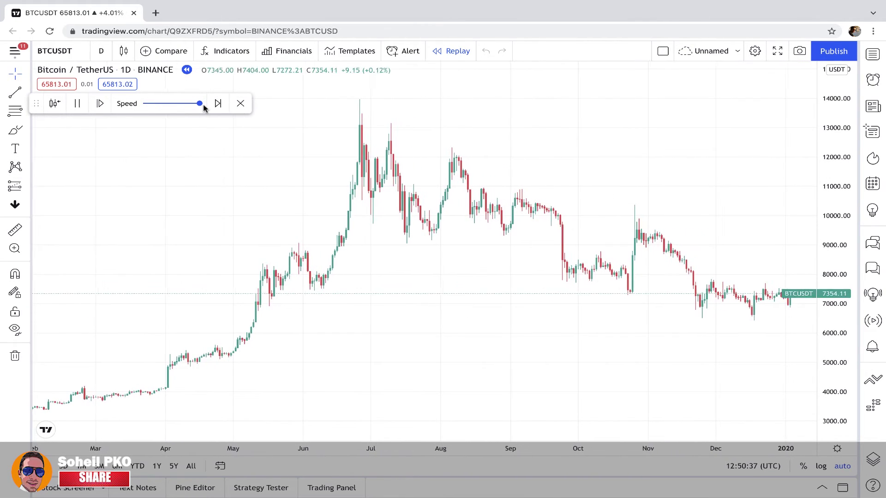
Step: Pause the bar replay and exit replay mode
left_click(77, 103)
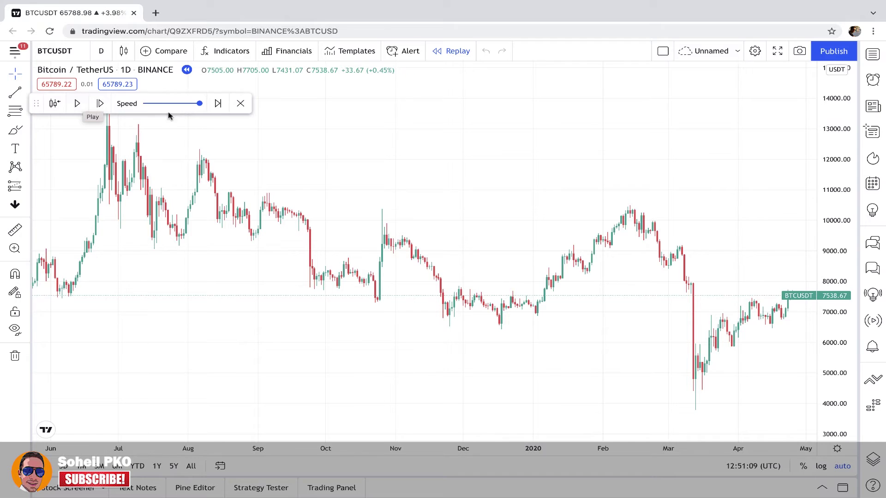
left_click(240, 103)
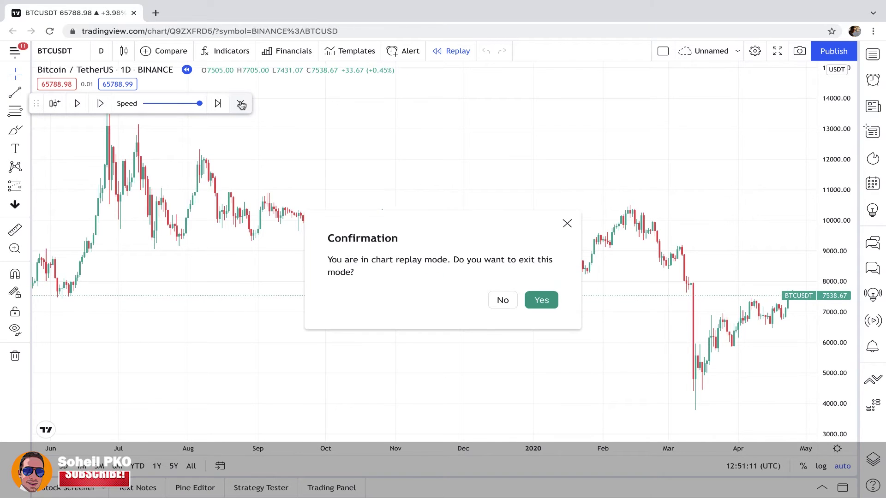
left_click(552, 301)
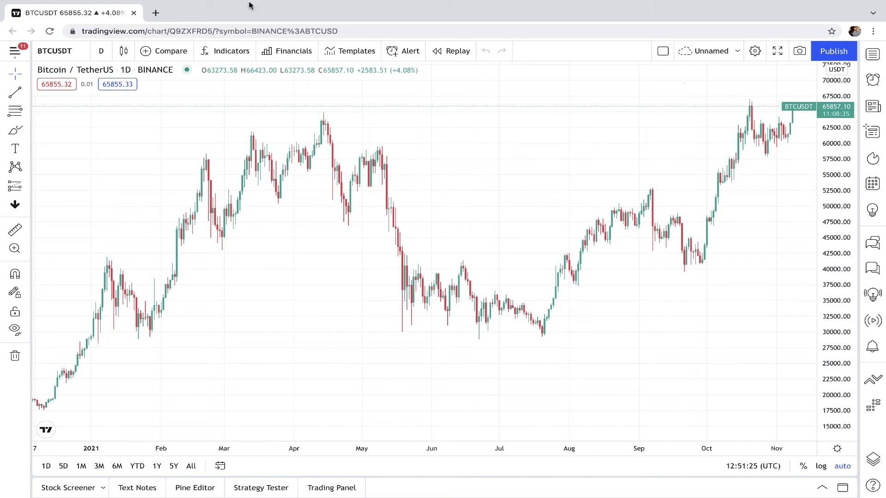
Step: Search the indicators for "macd" and add the built-in MACD to the BTCUSDT chart
left_click(227, 50)
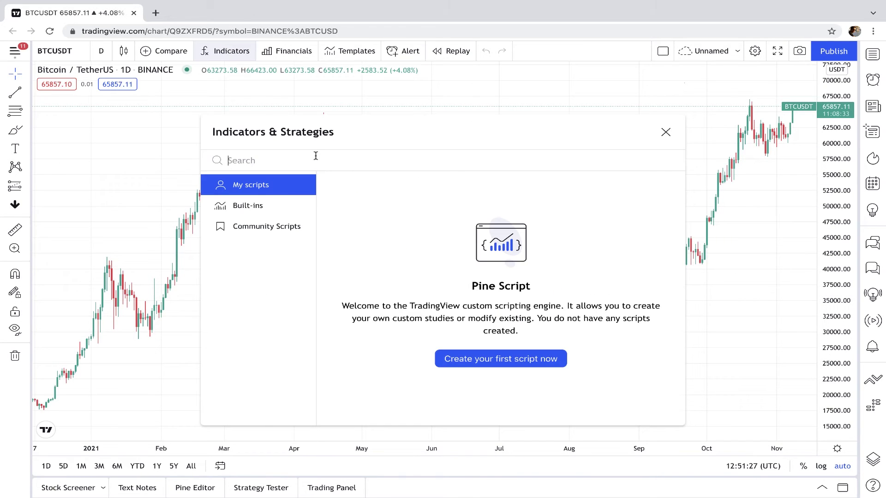
type("macd")
left_click(367, 203)
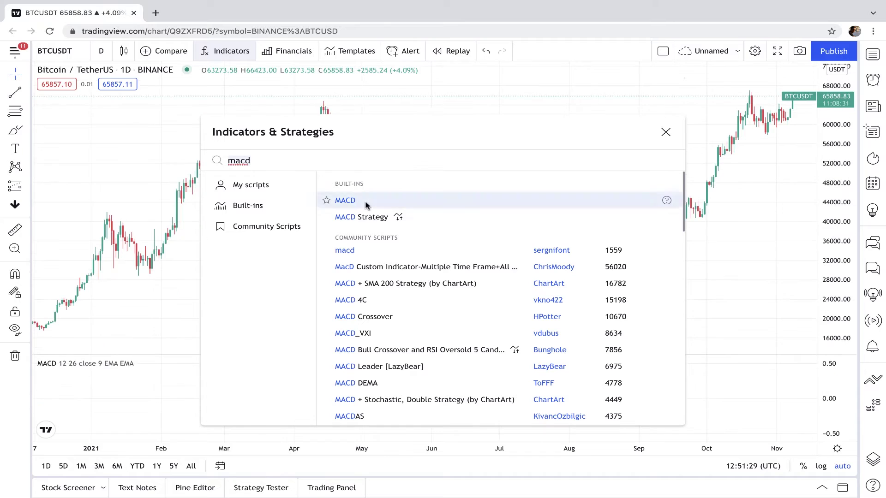
left_click(664, 135)
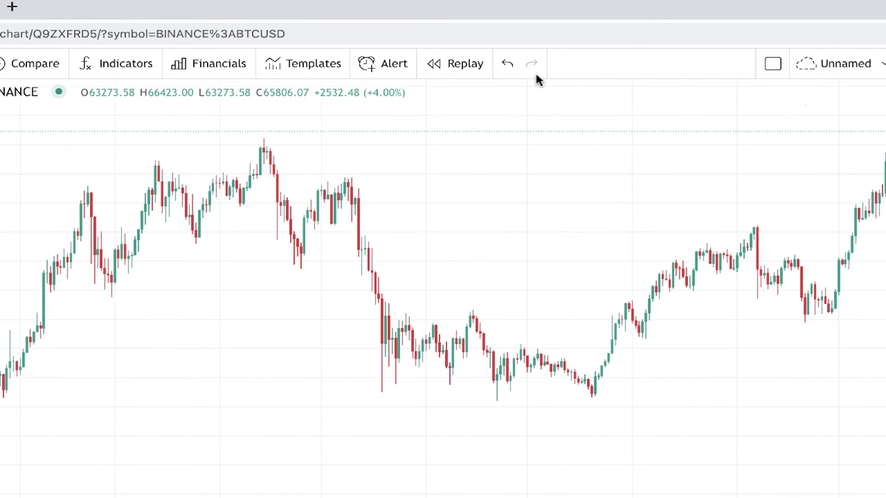
Step: Undo adding the MACD indicator, redo it and undo it again
left_click(508, 65)
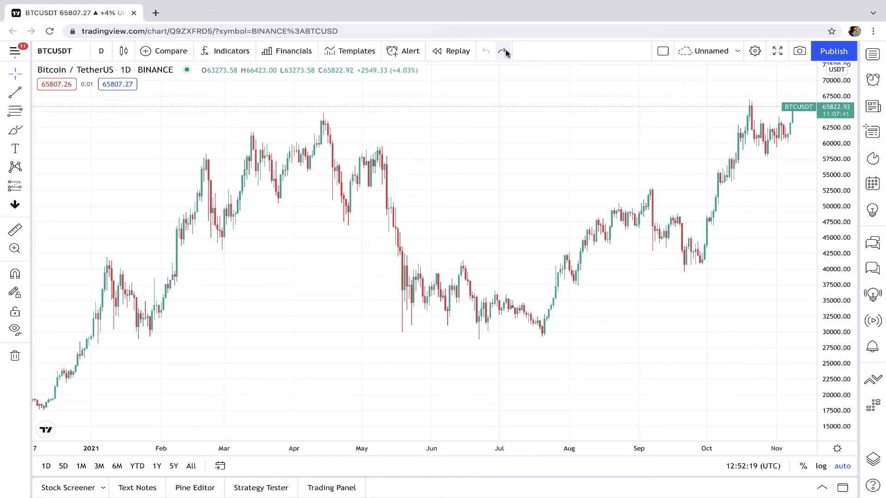
left_click(503, 51)
left_click(489, 51)
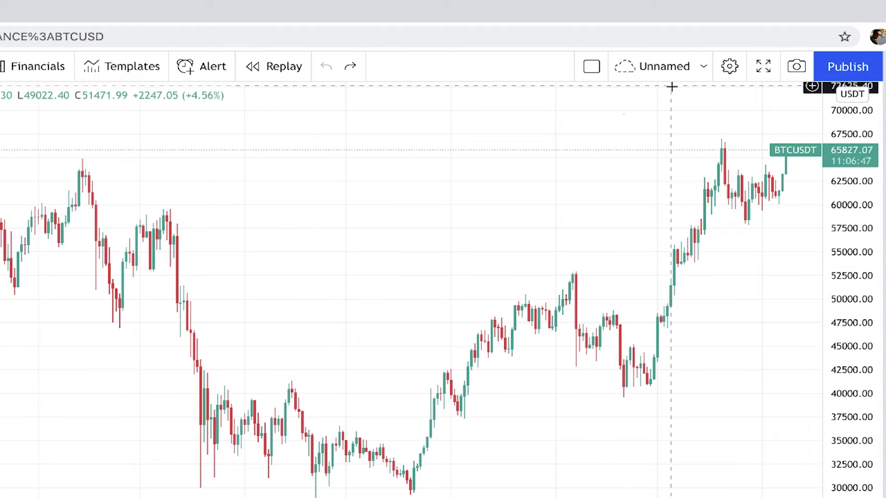
Step: Look at the options for saving and managing the chart layout, including those in the main menu, without changing any
left_click(705, 75)
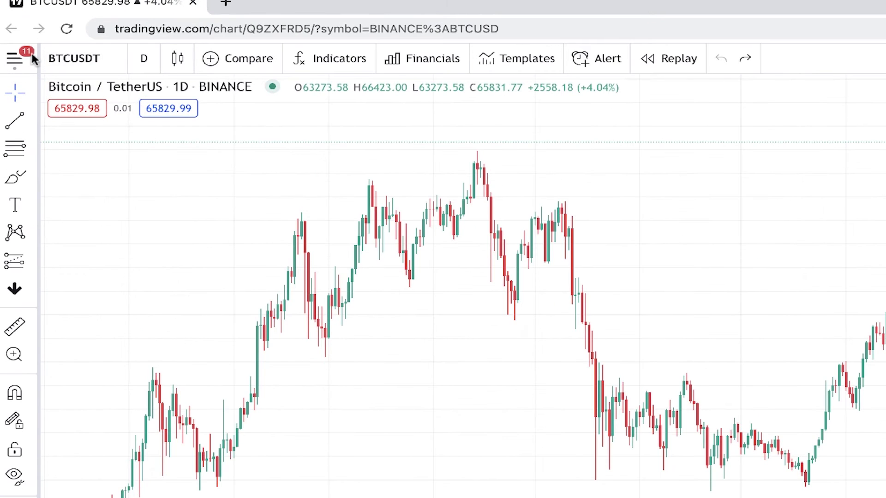
left_click(15, 59)
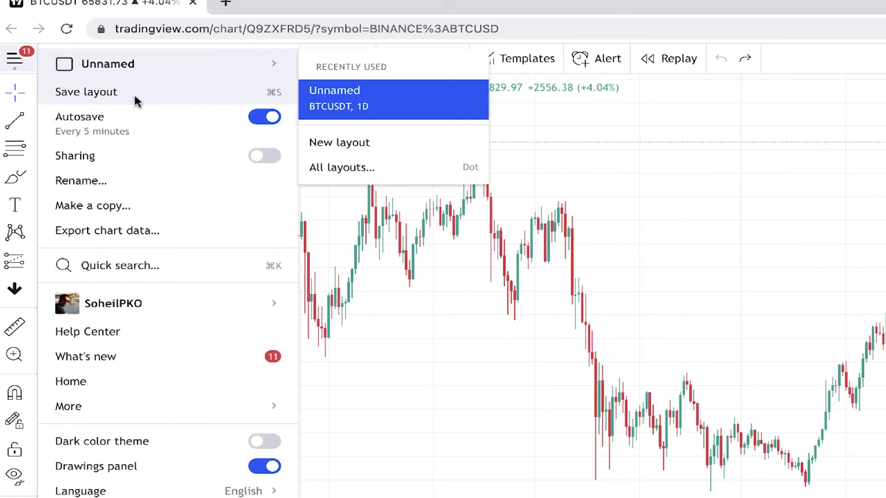
left_click(597, 233)
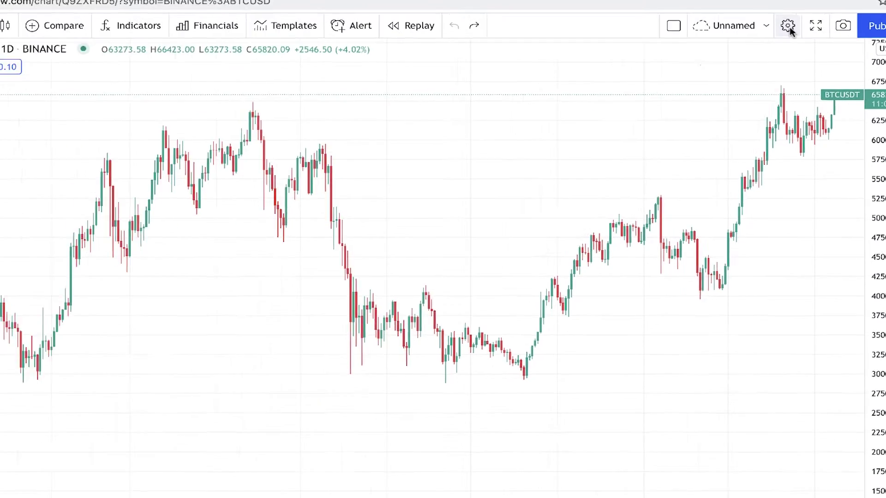
Step: Look at the Symbol options in the chart settings, and view the chart in full-screen mode before returning to the normal view
left_click(789, 26)
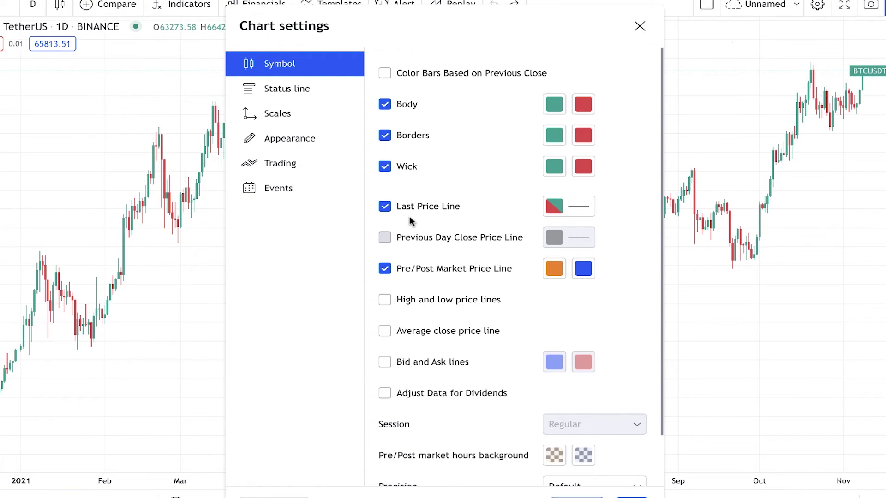
left_click(639, 26)
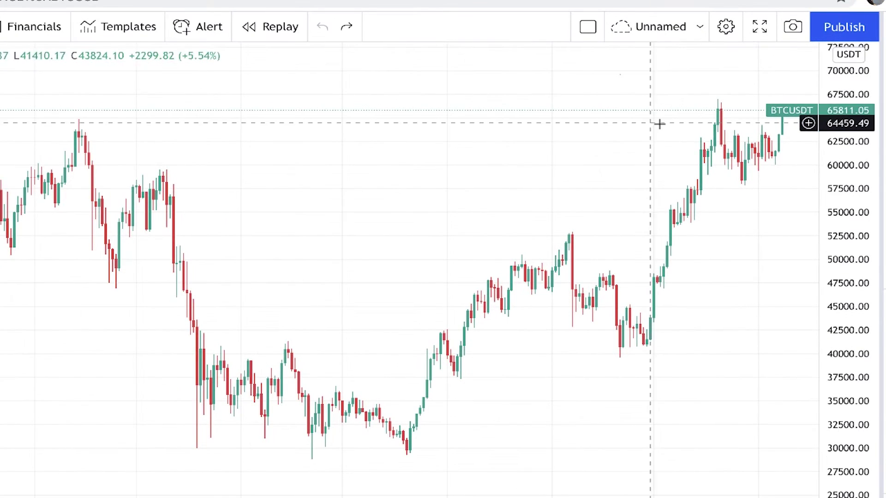
left_click(759, 26)
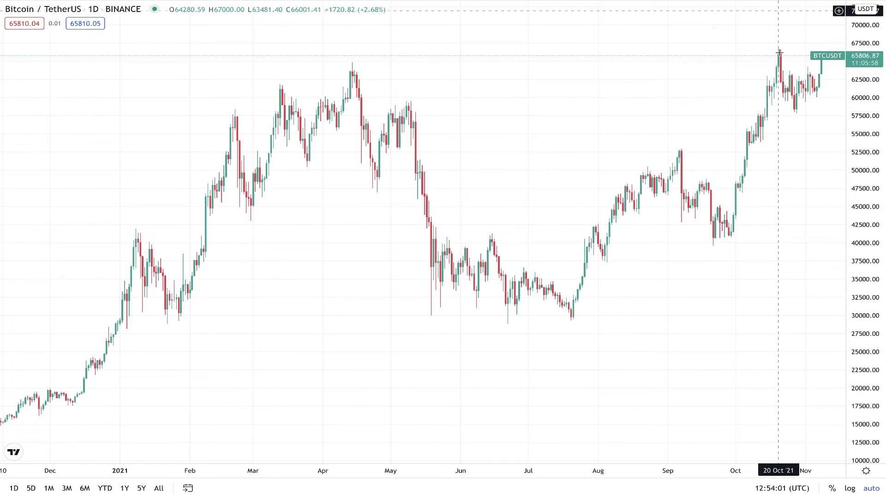
key("Escape")
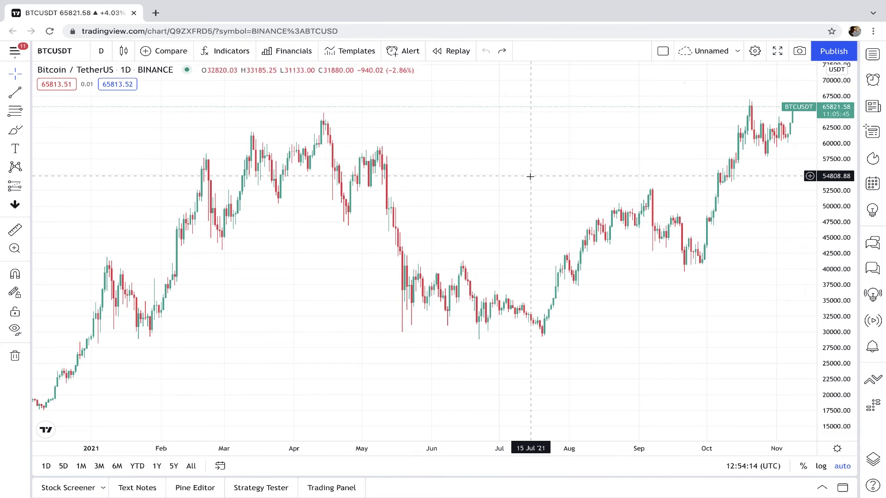
Step: Look at the options for sharing a chart image and for publishing an idea, without choosing any
left_click(786, 62)
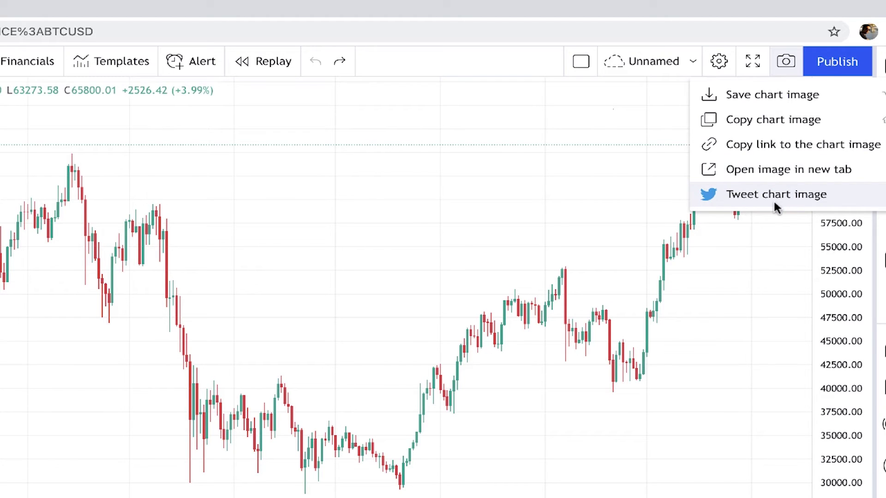
left_click(801, 237)
left_click(840, 62)
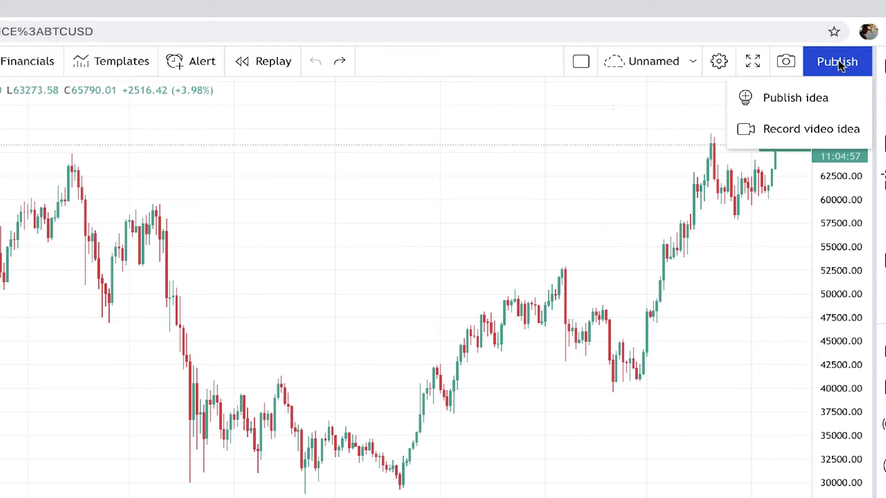
left_click(454, 338)
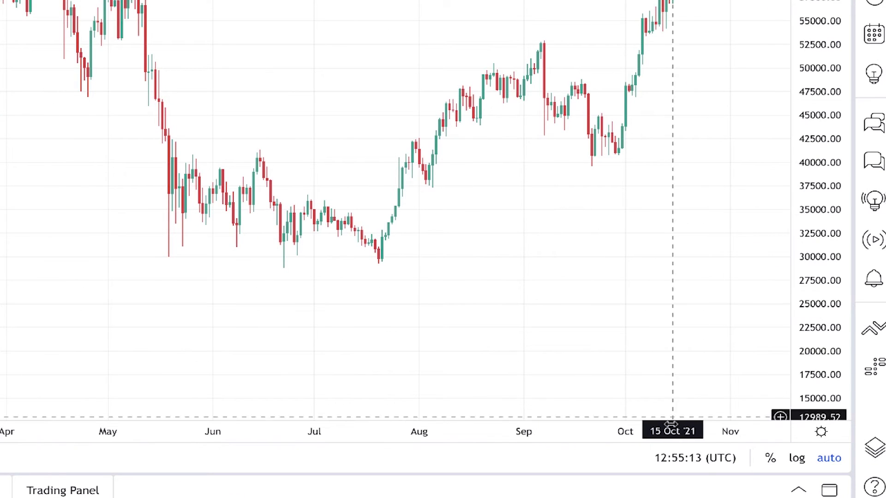
Step: Look through the time zones available for the chart and keep the current one
left_click(701, 458)
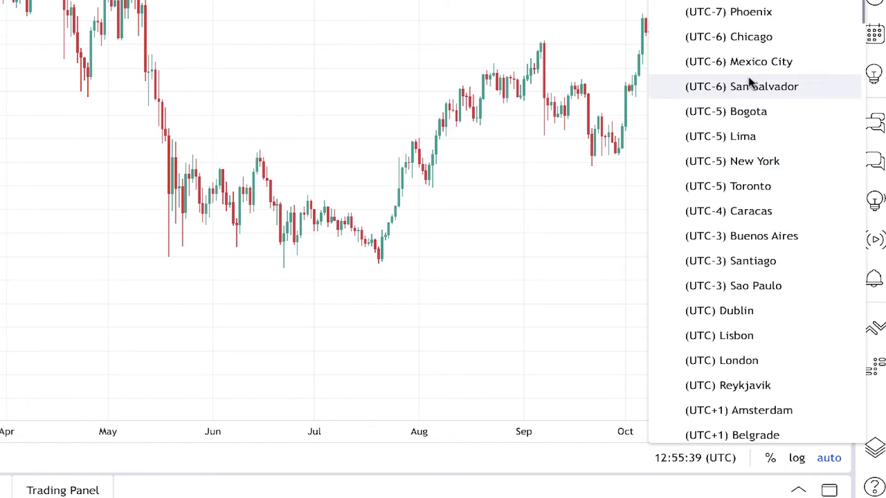
left_click(602, 281)
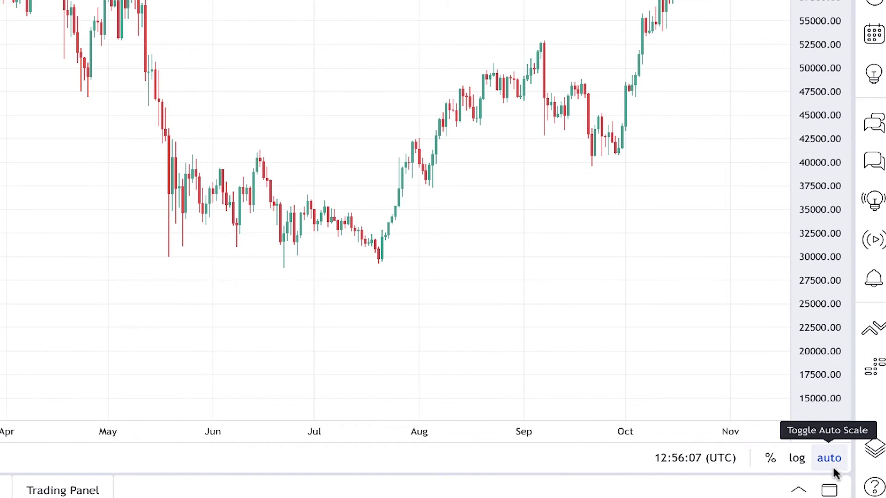
Step: Turn the percentage price scale on and off again, and switch the price scale to logarithmic
left_click(769, 457)
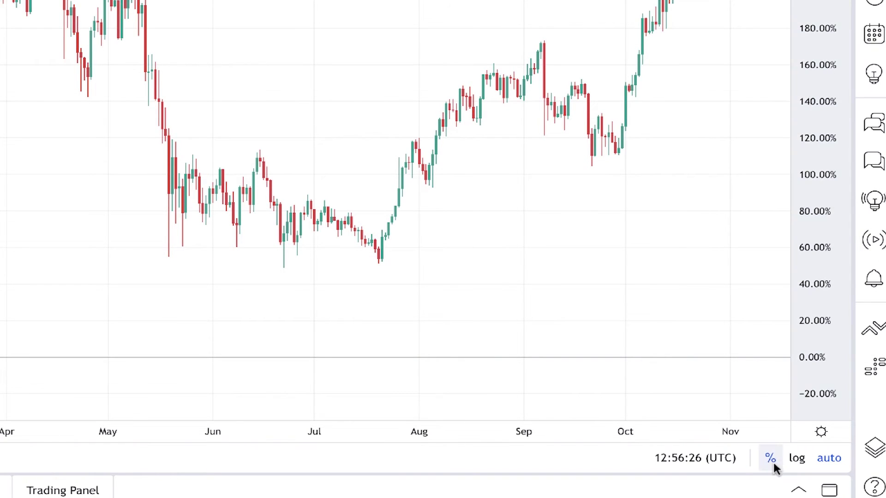
left_click(772, 459)
left_click(798, 463)
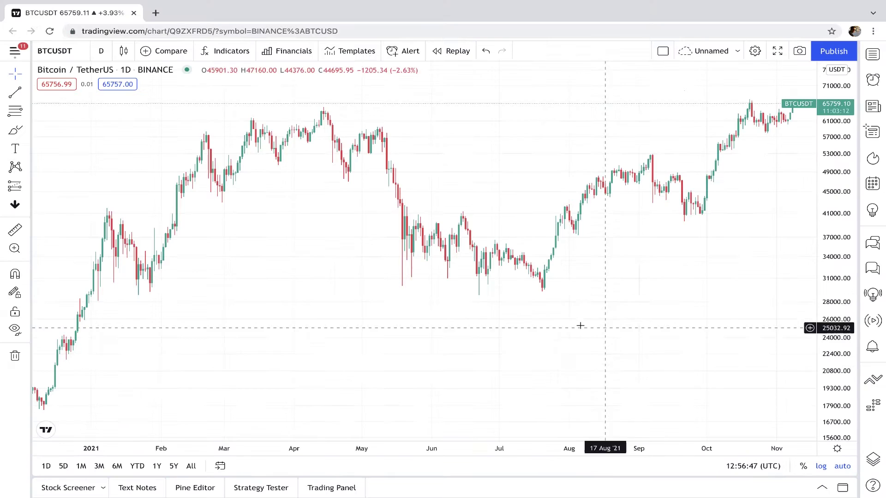
Step: Switch the price scale from logarithmic to linear and back to compare how the long-term BTCUSDT price history is displayed
scroll(580, 324, "down", 5)
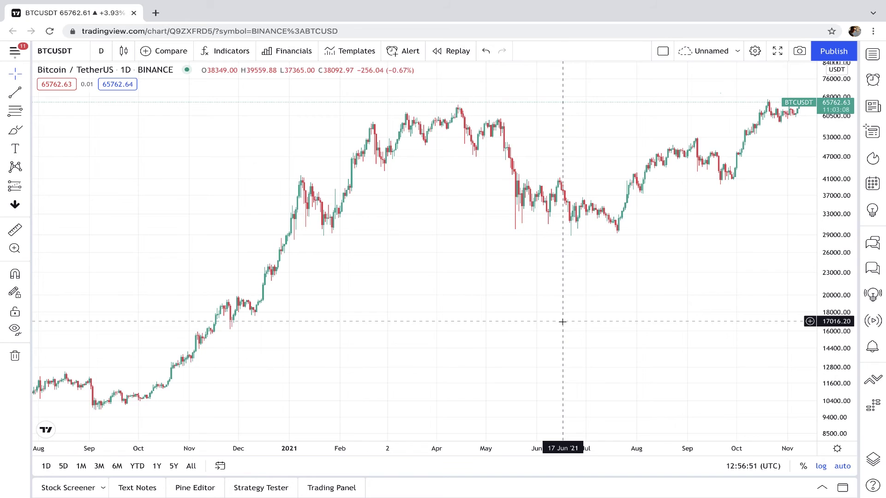
scroll(563, 322, "down", 3)
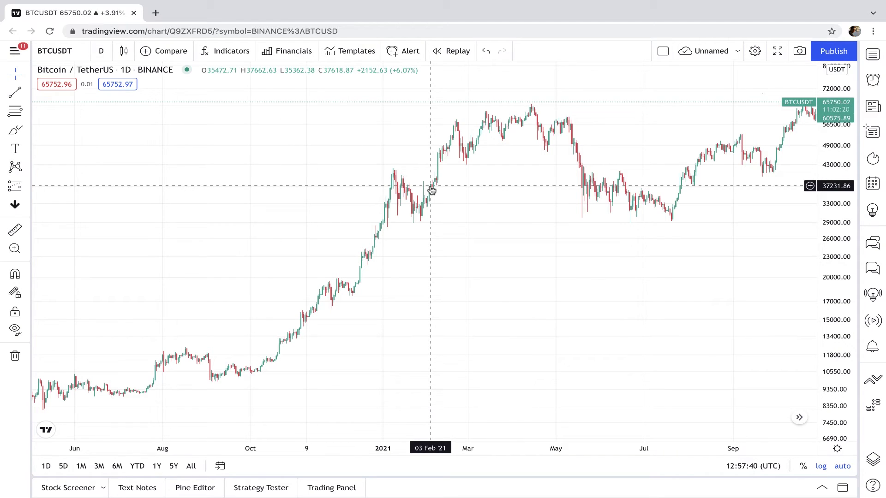
left_click(821, 466)
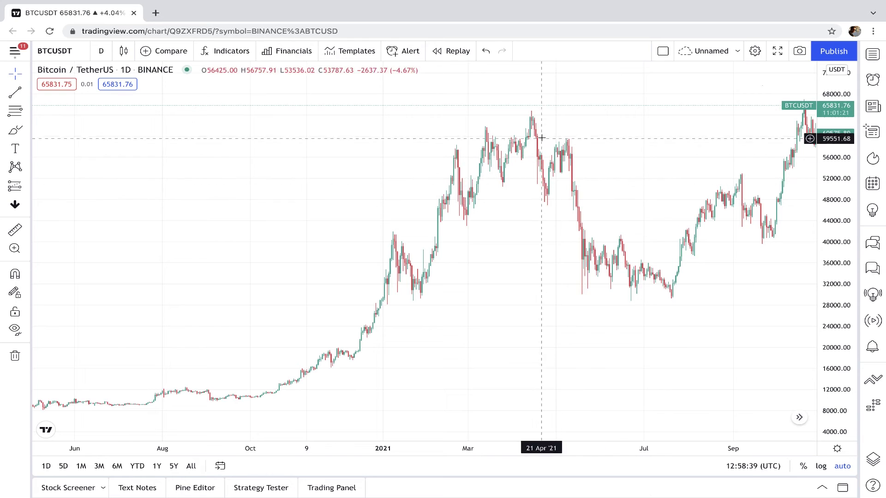
left_click(821, 467)
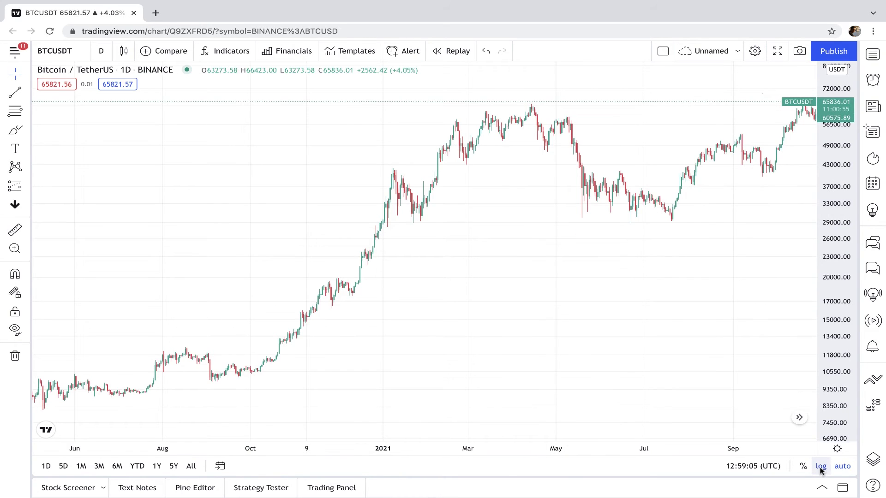
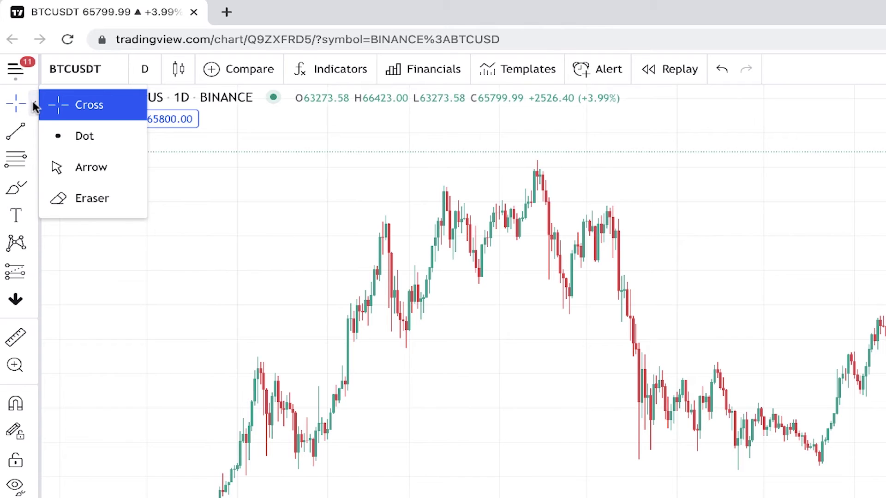
Step: Draw a Trend Line from the July 2021 low along the late-September lows, extending to about mid-November 2021
left_click(34, 132)
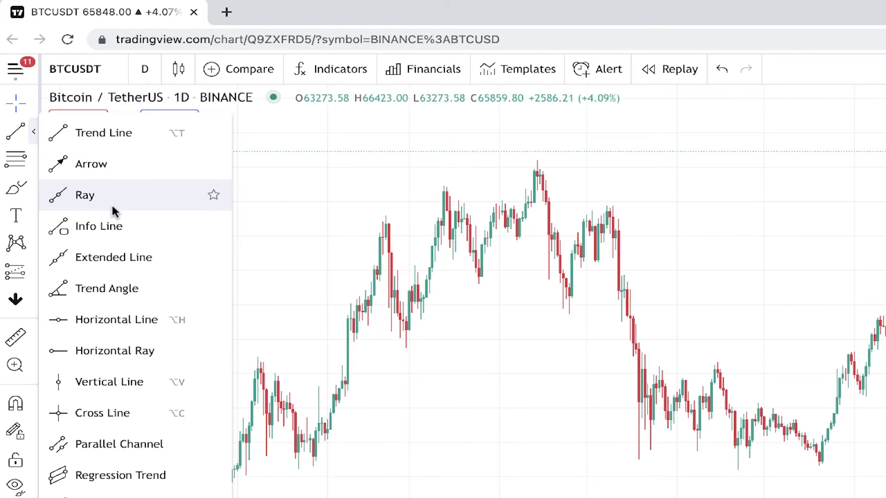
left_click(110, 133)
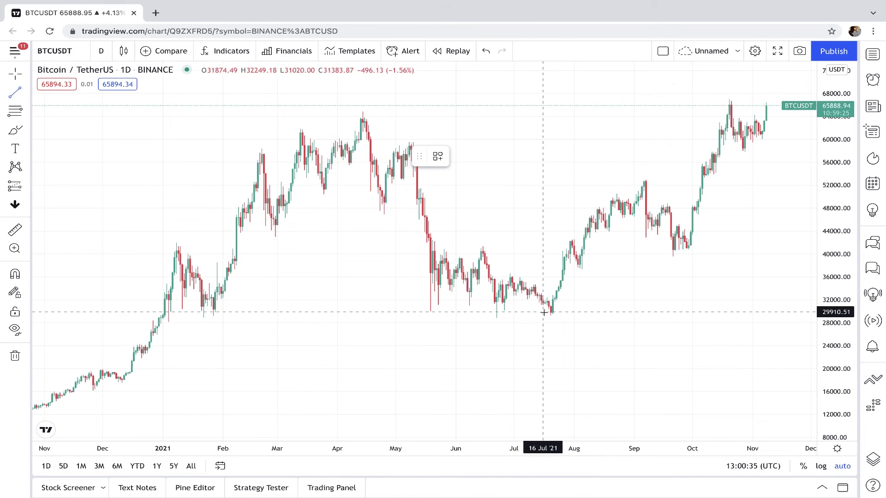
left_click(547, 318)
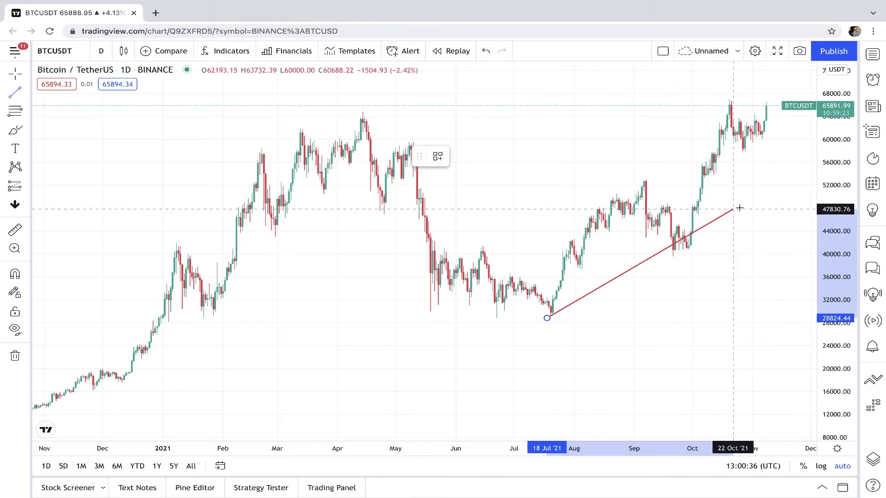
left_click(776, 205)
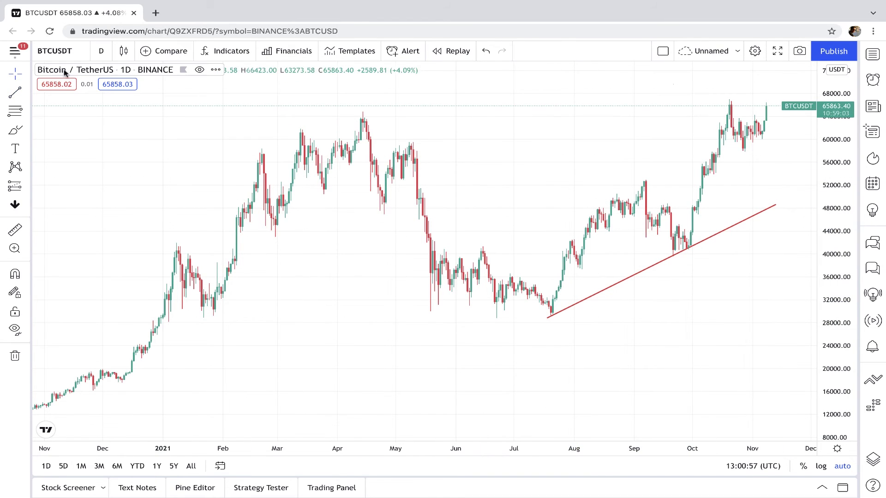
Step: Look through the trend line's color, width and line style options without changing them, and delete the line
left_click(650, 271)
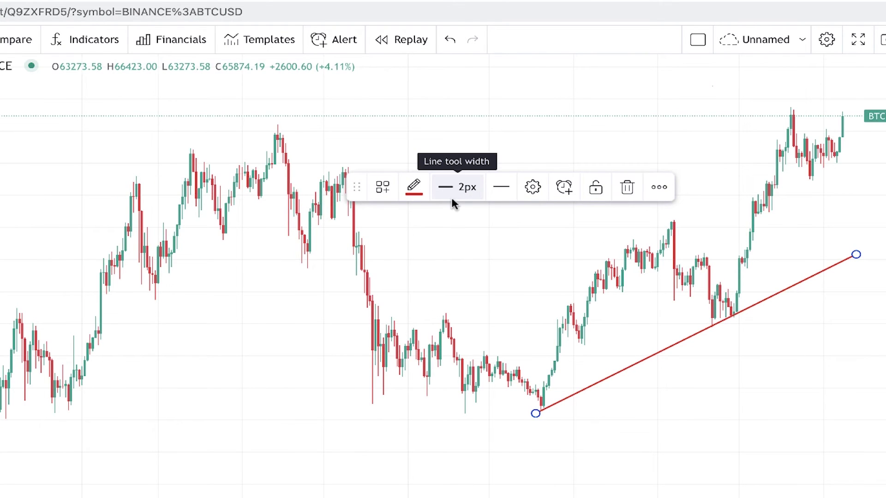
left_click(414, 188)
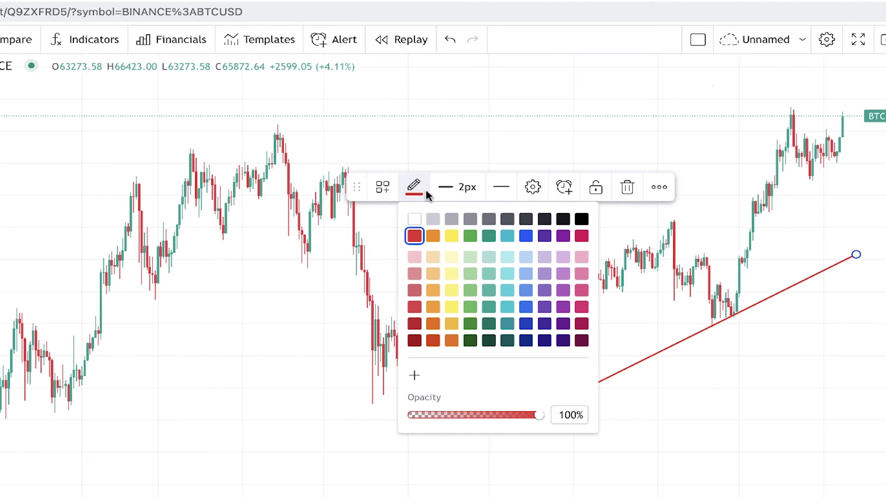
left_click(469, 190)
left_click(502, 193)
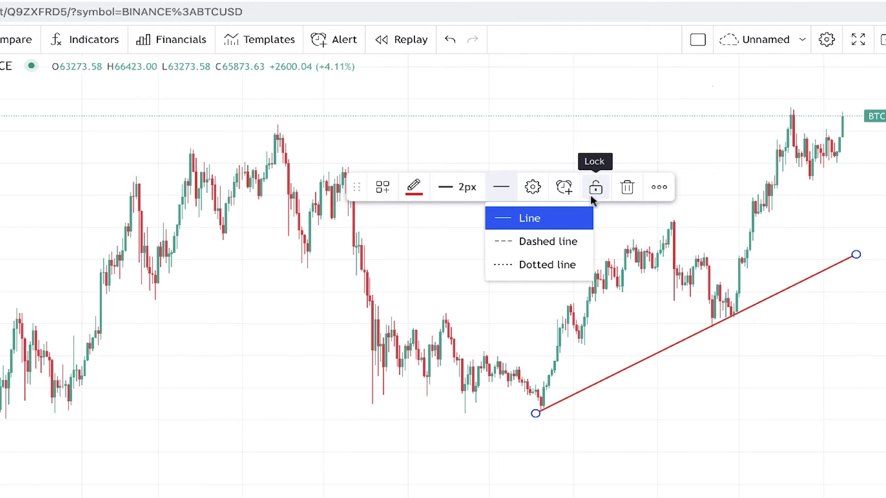
left_click(629, 191)
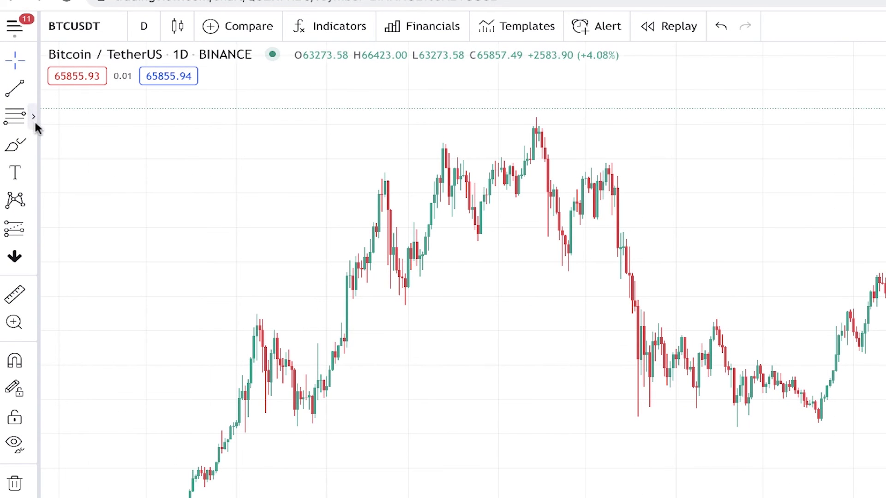
Step: Draw a Fib Retracement from the July 2021 low at about 30,001 to about 66,656 on 10 Nov '21, and delete it
left_click(32, 118)
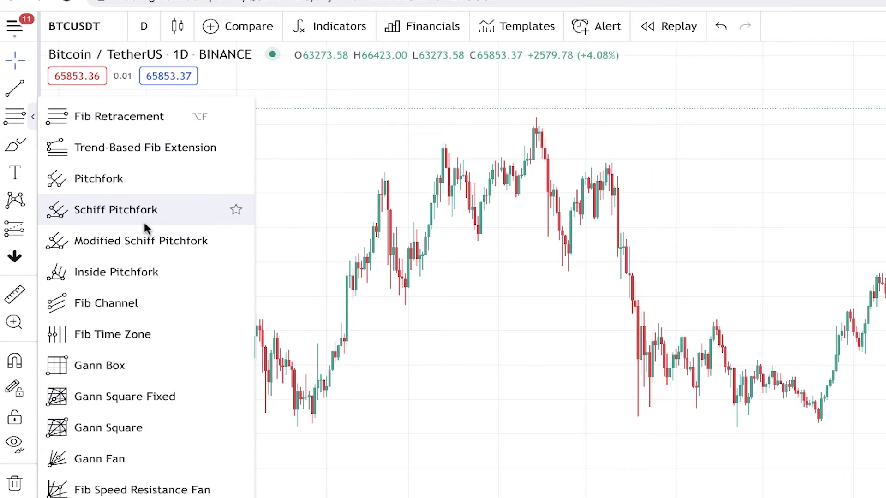
left_click(123, 118)
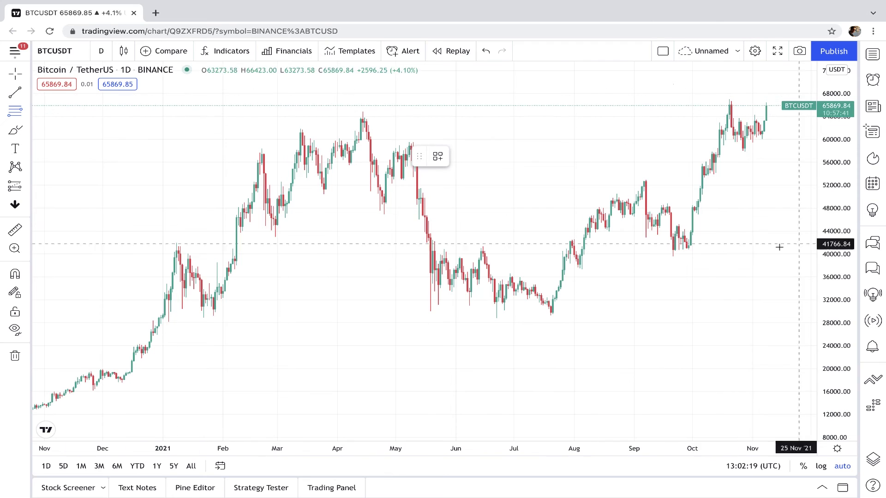
left_click(550, 311)
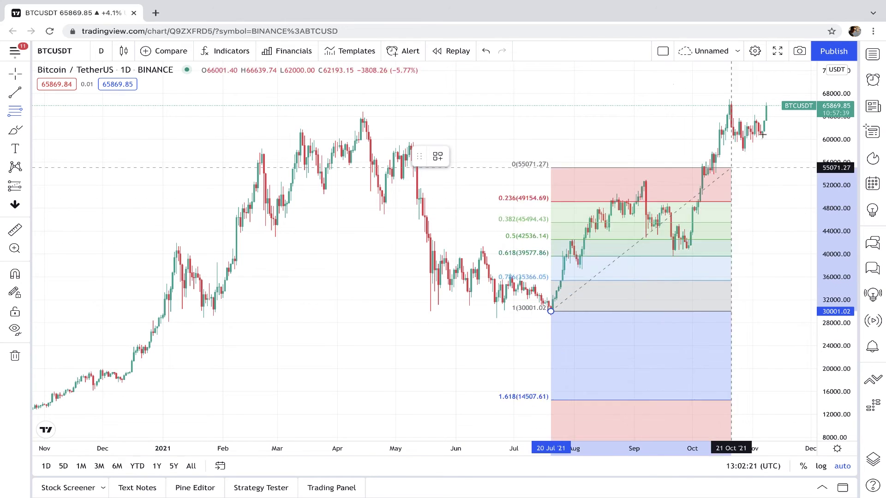
left_click(769, 102)
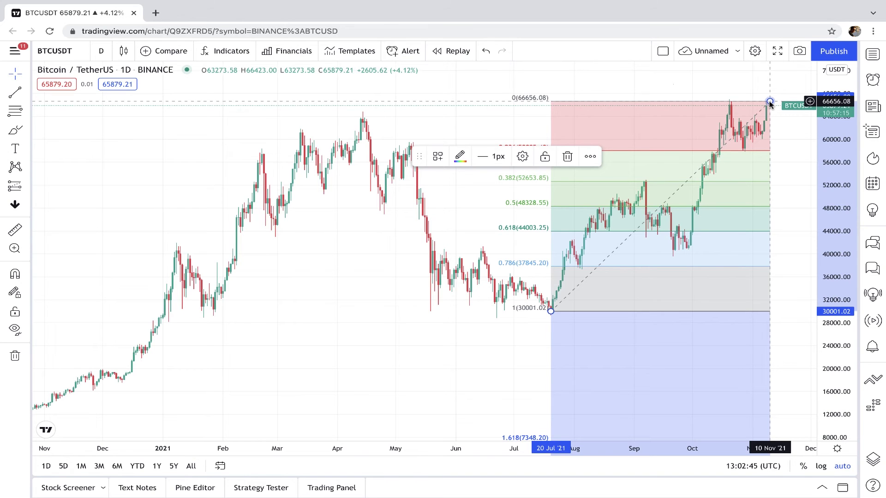
left_click(568, 156)
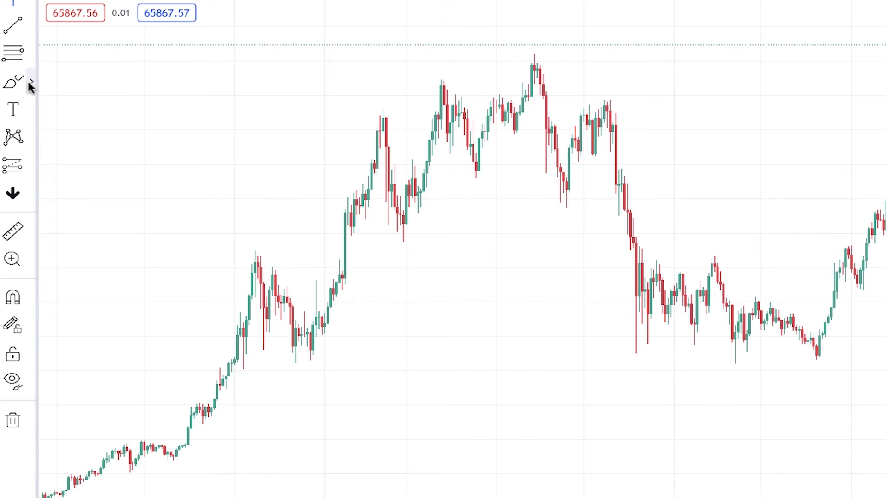
Step: Look through the available brush and shape, text, pattern, forecasting and icon drawing tools without choosing any
left_click(30, 85)
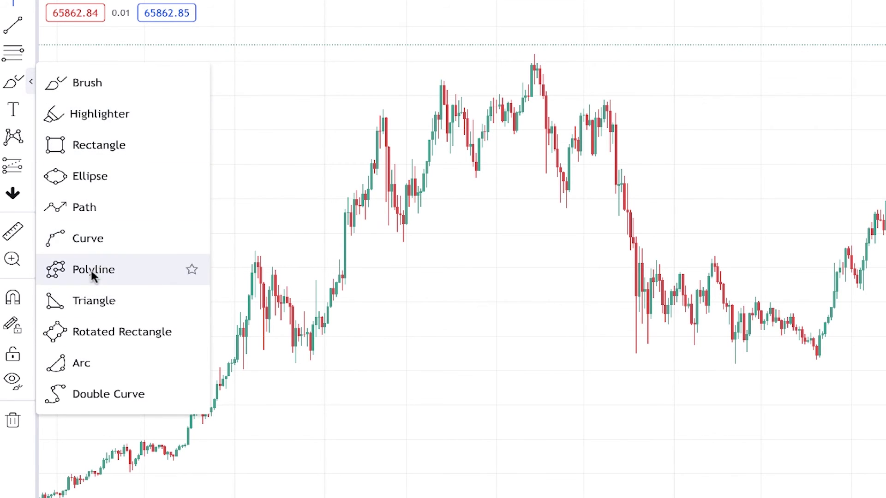
left_click(31, 86)
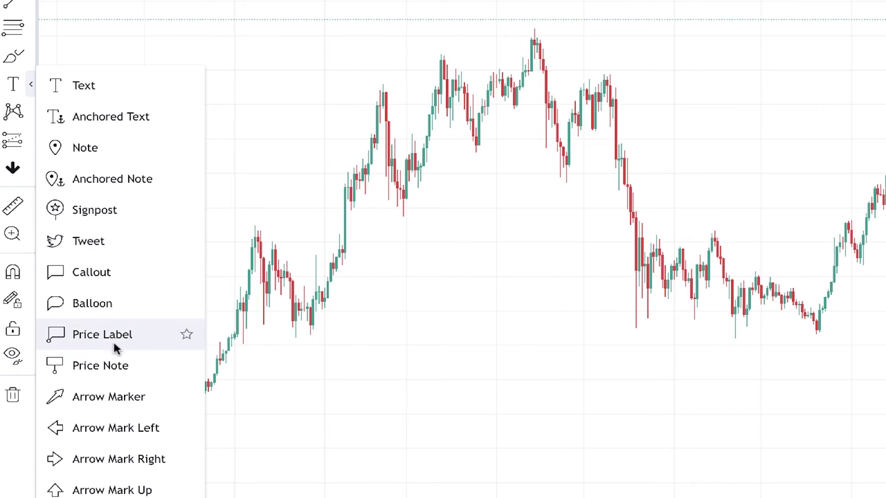
left_click(29, 117)
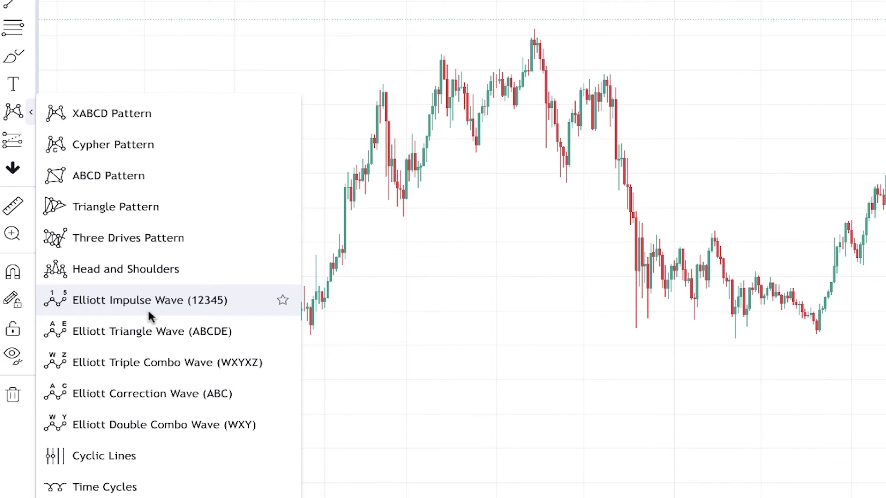
left_click(29, 143)
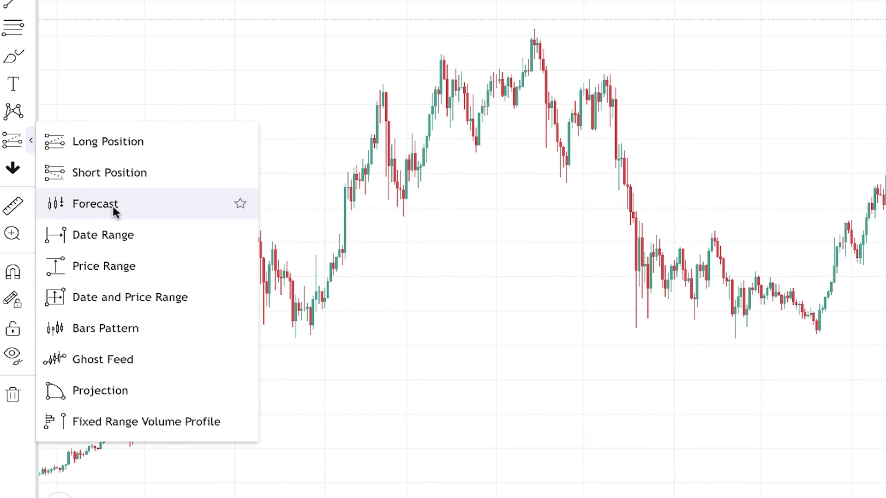
left_click(32, 172)
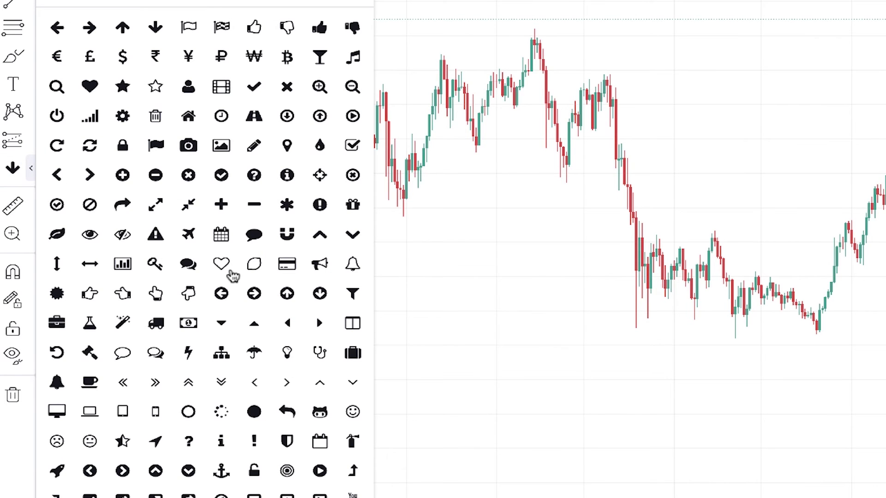
key("Escape")
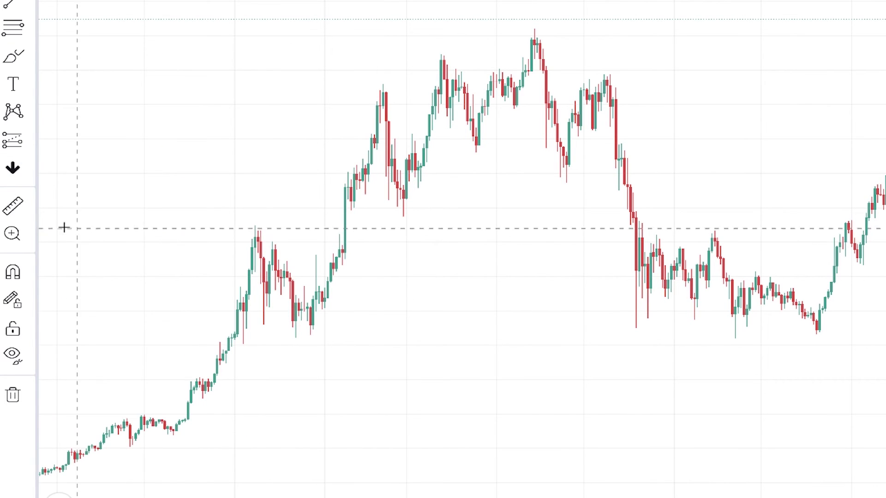
Step: Measure the price rise from the July 2021 low to the early-September high, and clear the measurement
left_click(16, 208)
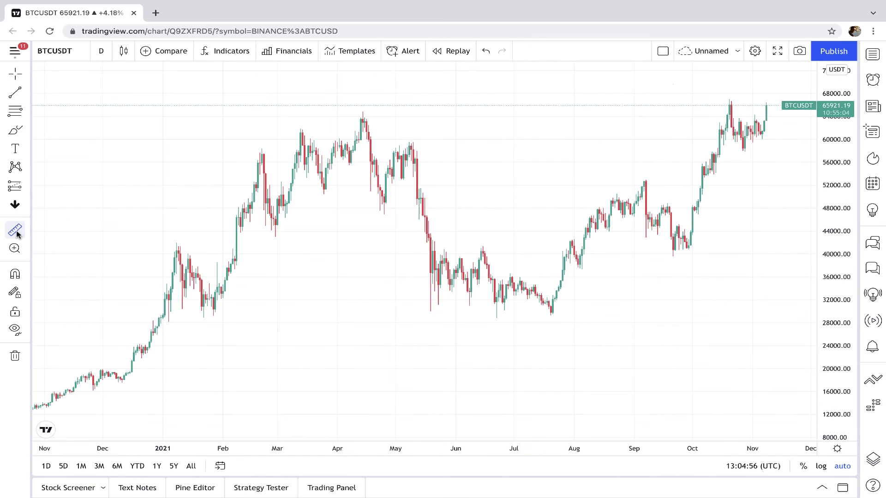
left_click(552, 312)
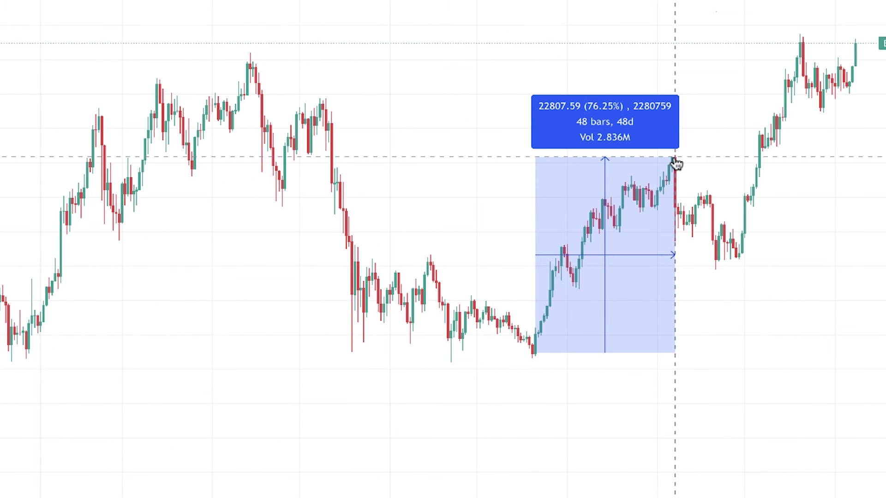
left_click(675, 160)
left_click(281, 203)
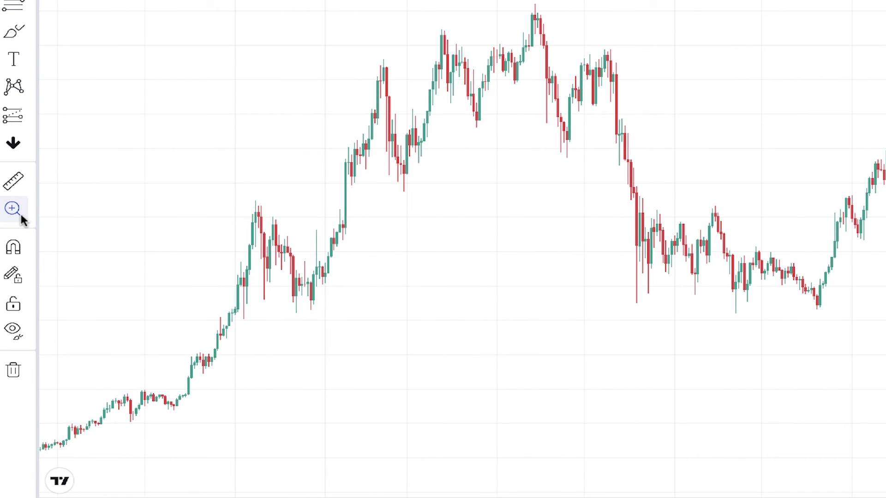
Step: Zoom in on the most recent October and November candles with the Zoom In tool, and zoom back out
left_click(21, 216)
left_click_drag(709, 95, 784, 151)
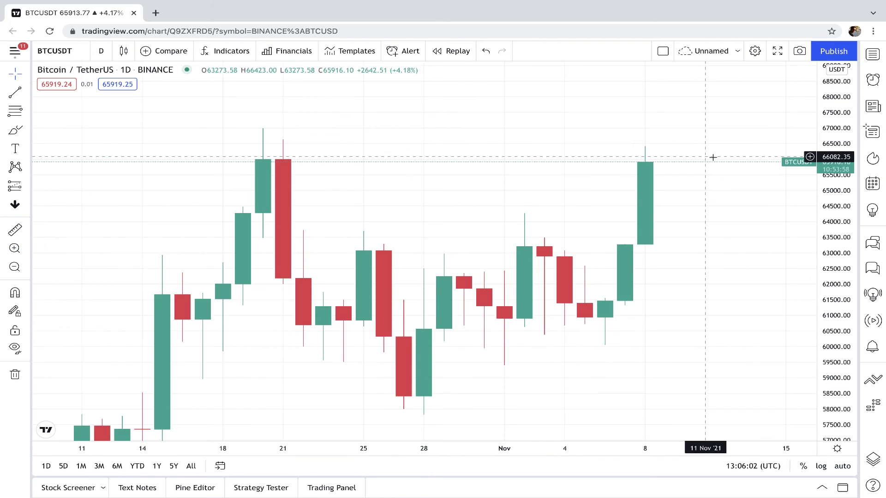
left_click(15, 267)
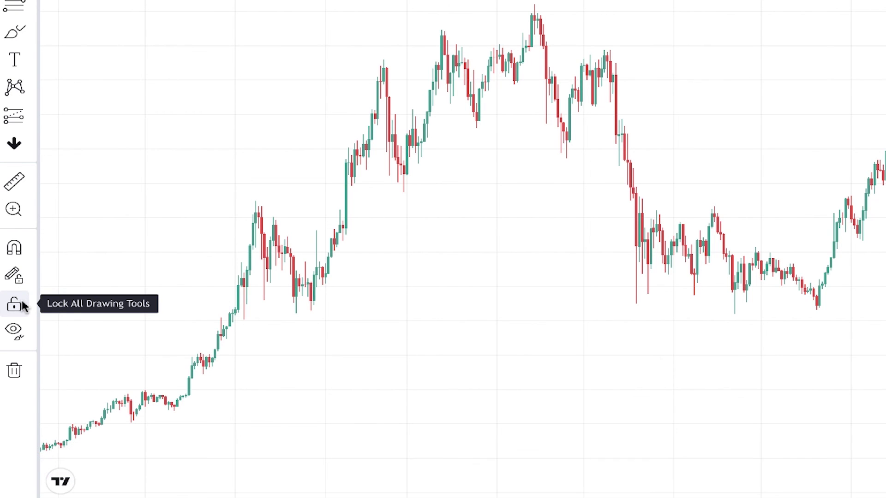
Step: Look at the options for hiding drawings and indicators, and remove all drawings and indicators from the chart
left_click(33, 332)
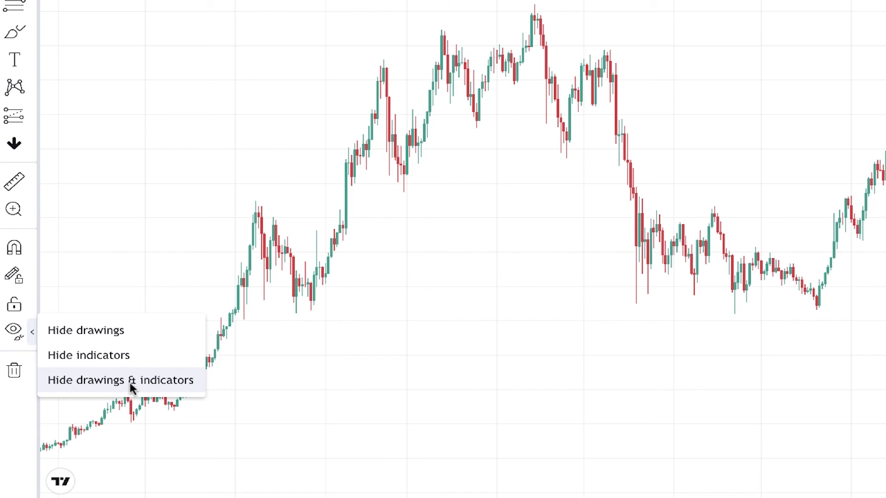
left_click(32, 372)
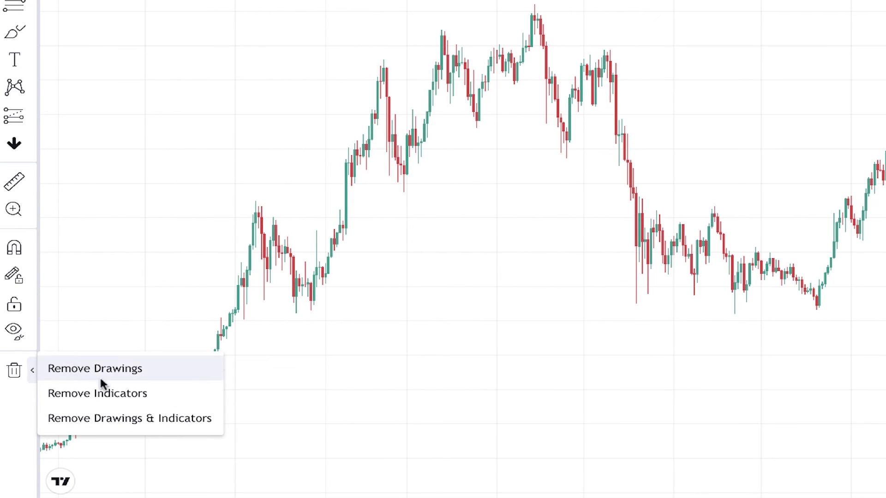
left_click(122, 417)
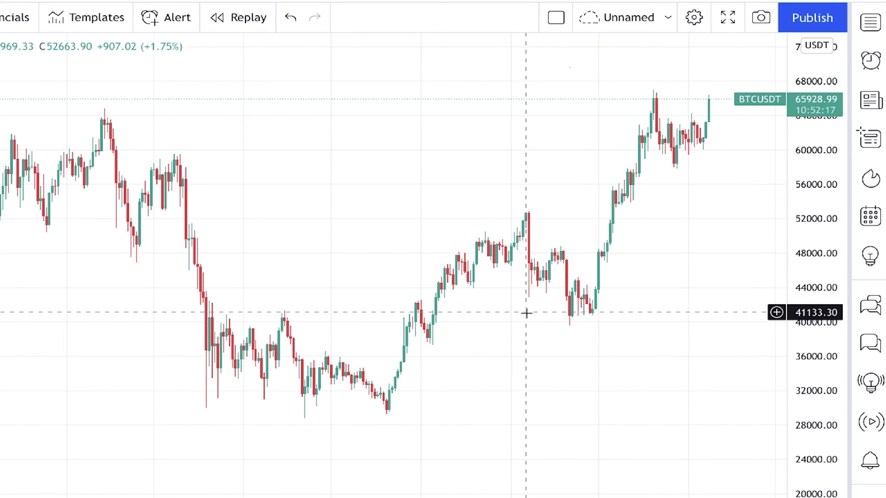
Step: Open the watchlist and look through the BTCUSDT details, including its key stats and performance
left_click(877, 28)
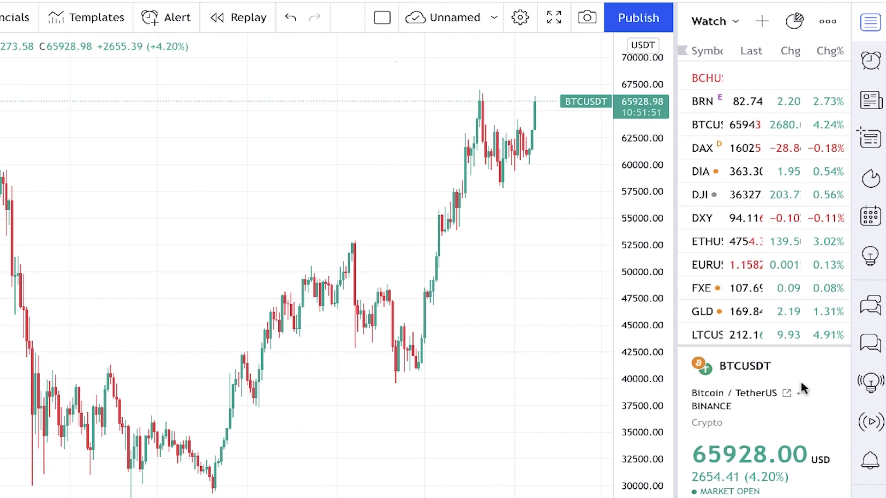
scroll(810, 423, "down", 5)
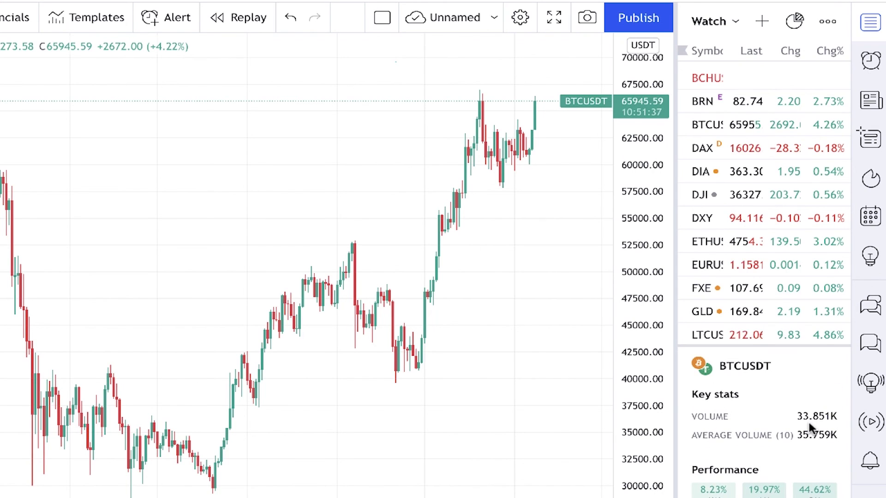
scroll(809, 423, "up", 5)
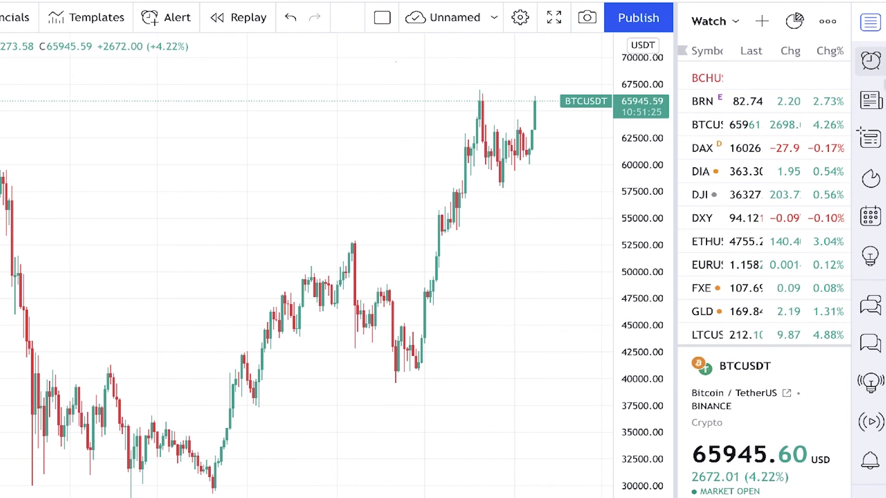
Step: Look through the alerts list, the BTCUSDT news headlines and the data window's price values
left_click(873, 64)
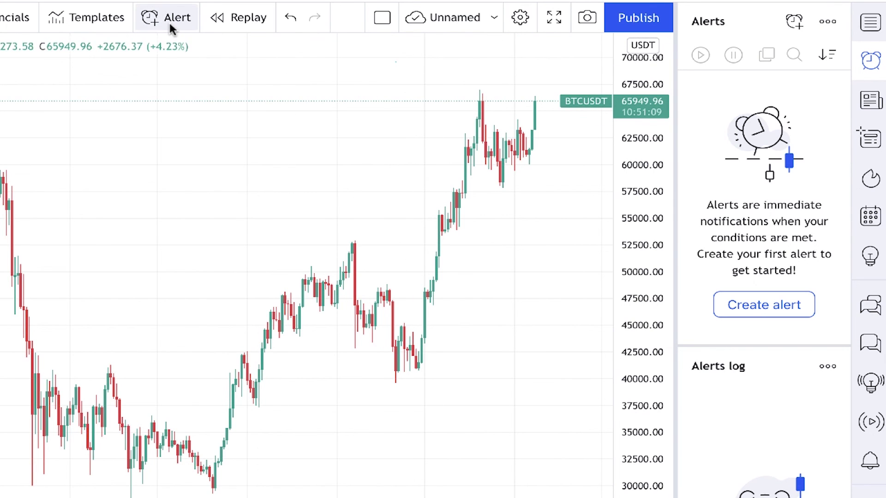
left_click(871, 99)
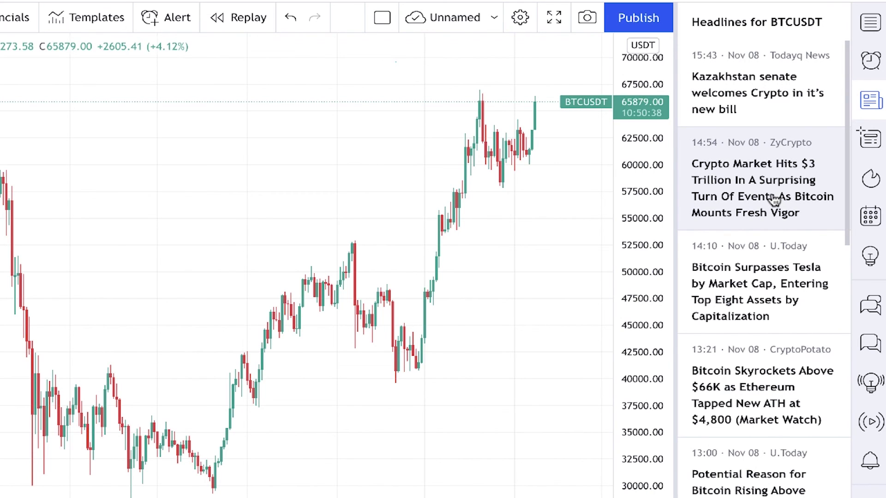
left_click(872, 139)
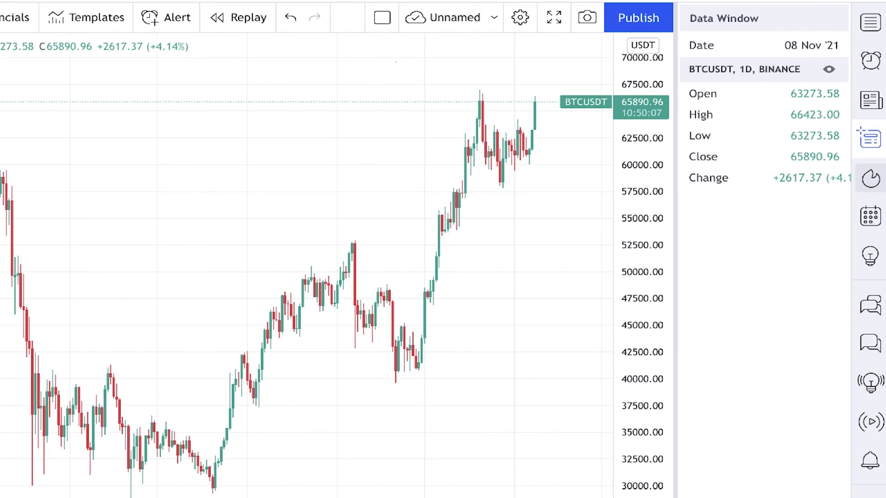
Step: View the US exchange hotlists and the economic and earnings calendars, and collapse the sidebar to leave the chart at full width
left_click(870, 178)
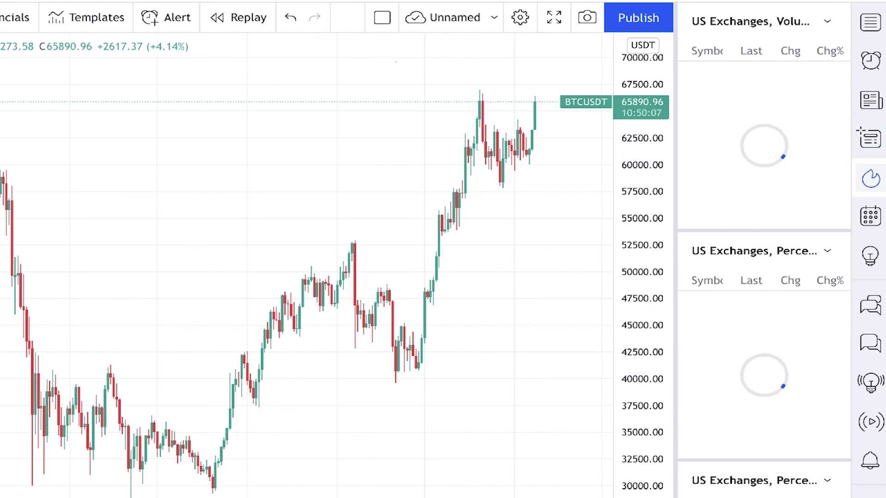
left_click(870, 218)
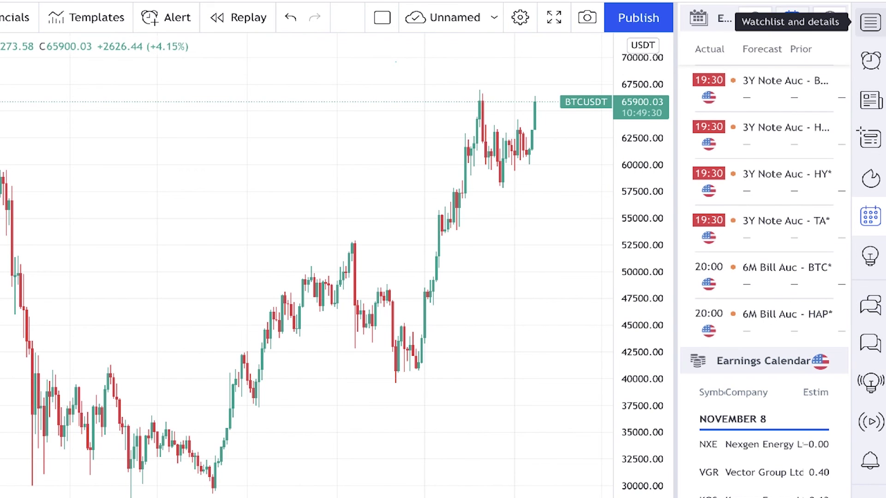
left_click(874, 27)
left_click(874, 26)
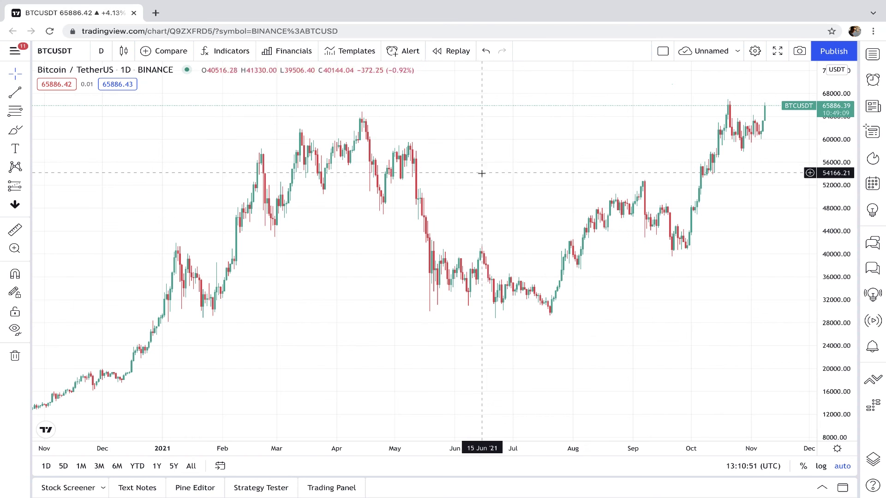